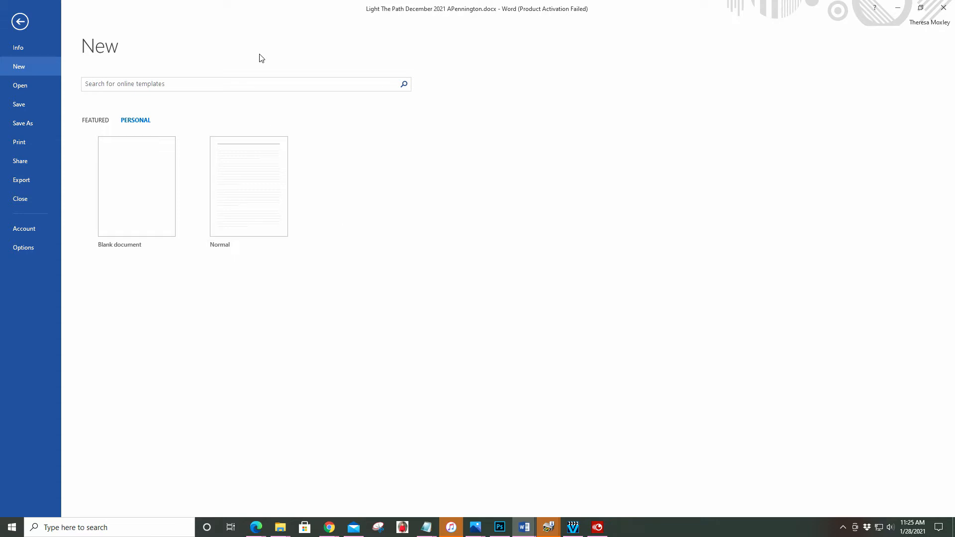
- Create a new blank document, then turn its gridlines off and back on
click(120, 212)
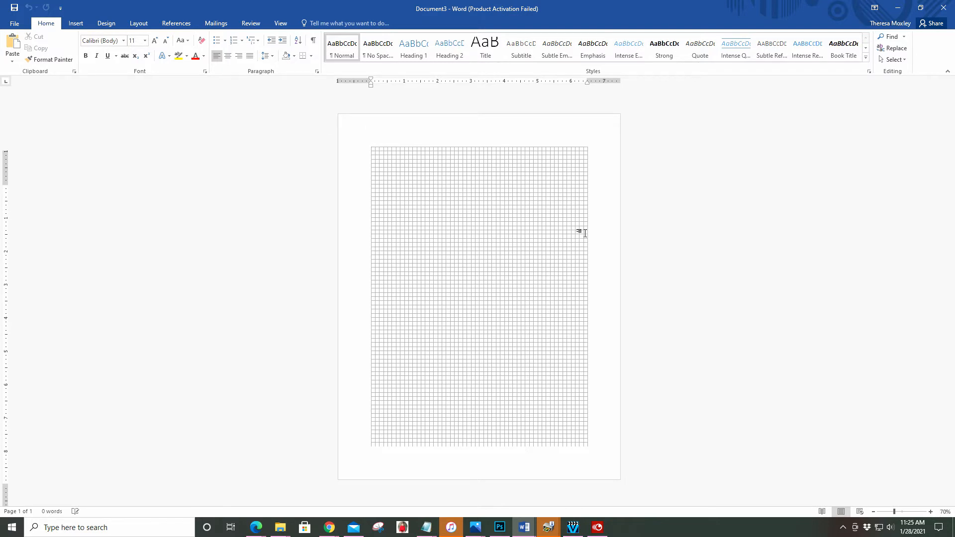
click(278, 25)
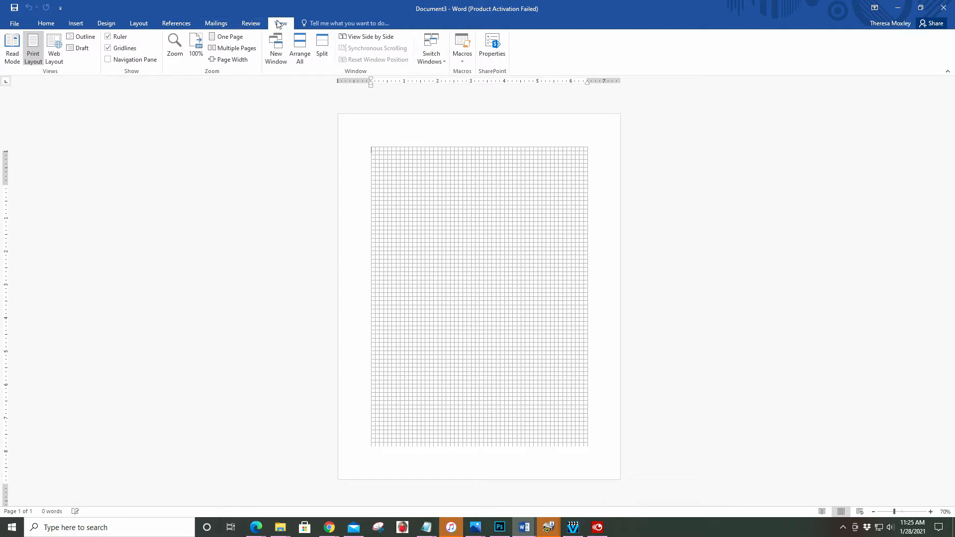
click(108, 48)
click(108, 47)
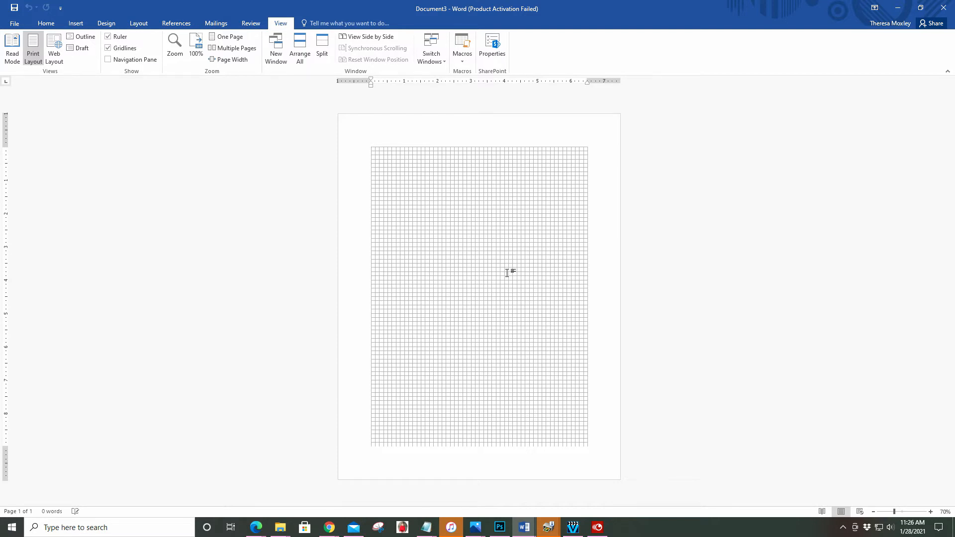
click(46, 22)
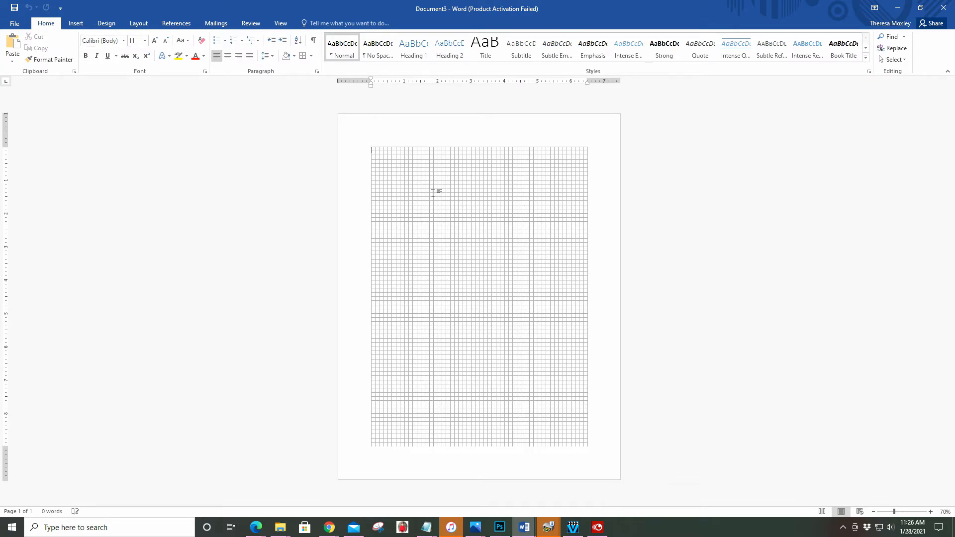
- Start inserting pictures from the Individual Files - Icons folder
click(75, 23)
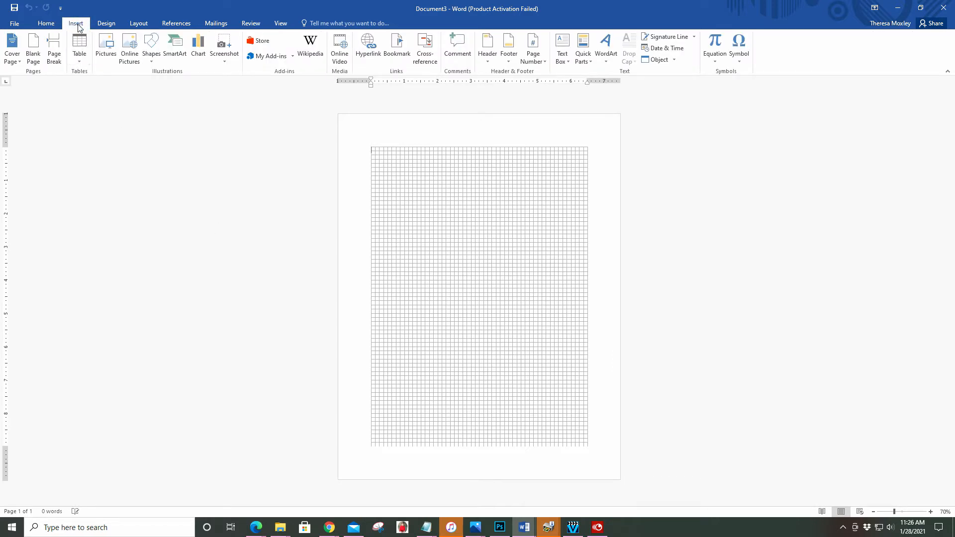
click(105, 48)
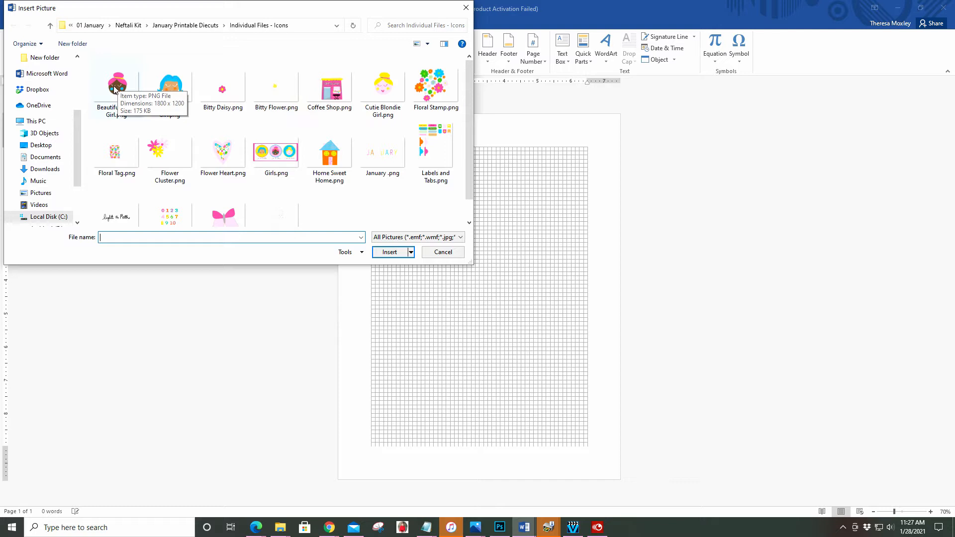
click(114, 85)
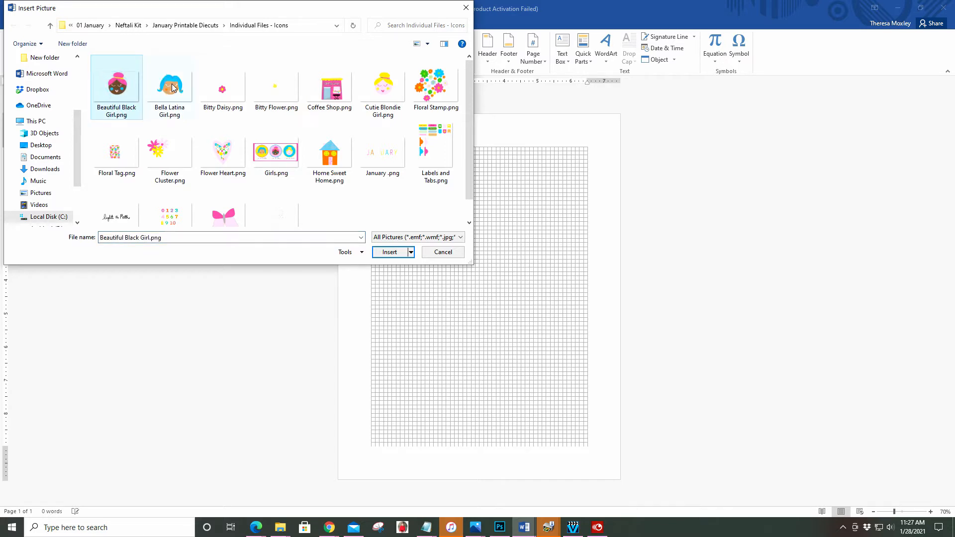
ctrl+click(170, 85)
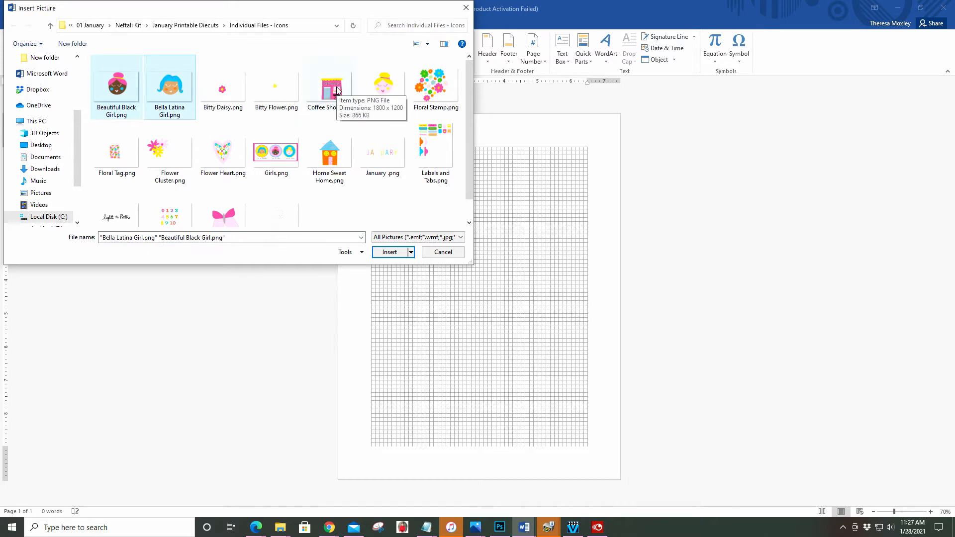
shift+click(285, 219)
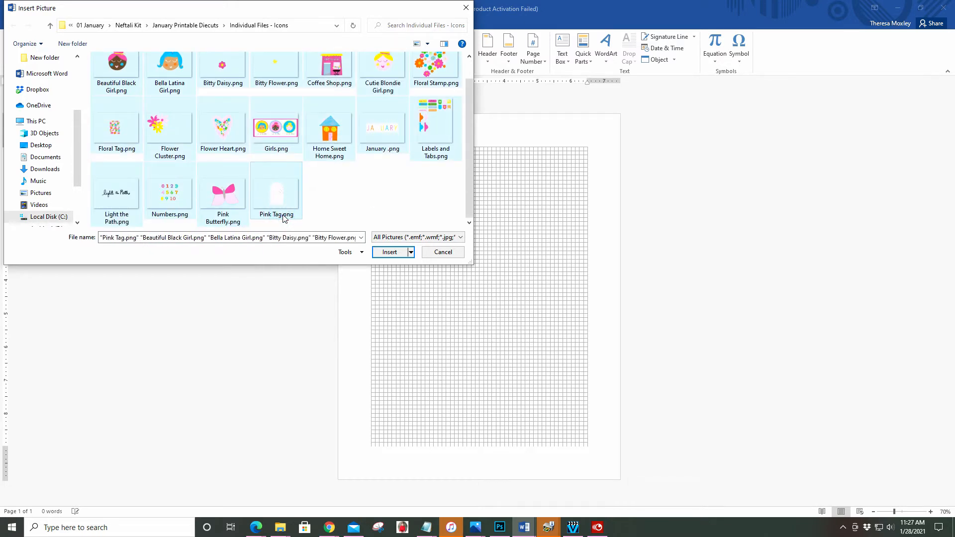
- Insert the Beautiful Black Girl, Bella Latina Girl, Floral Stamp, Flower Heart, Home Sweet Home and Floral Tag pictures together
click(121, 74)
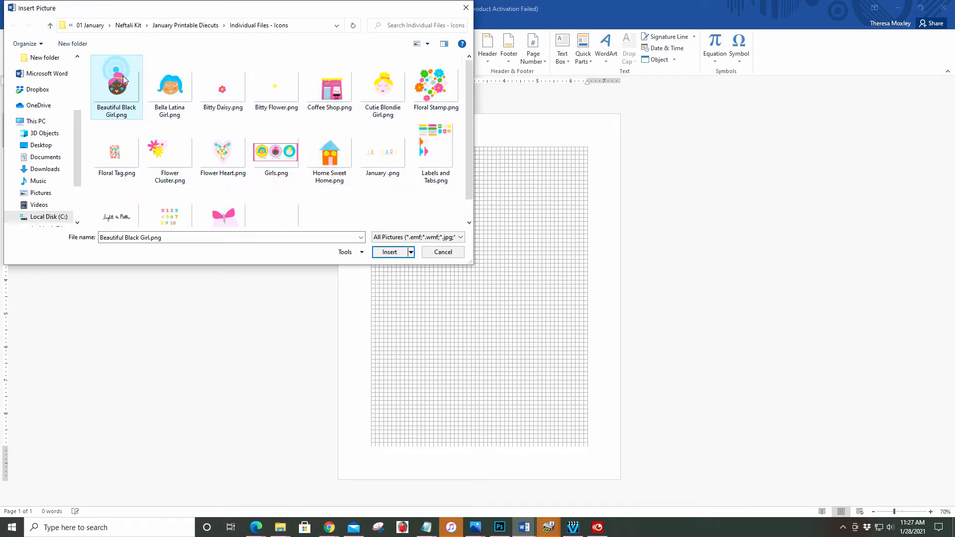
ctrl+click(171, 89)
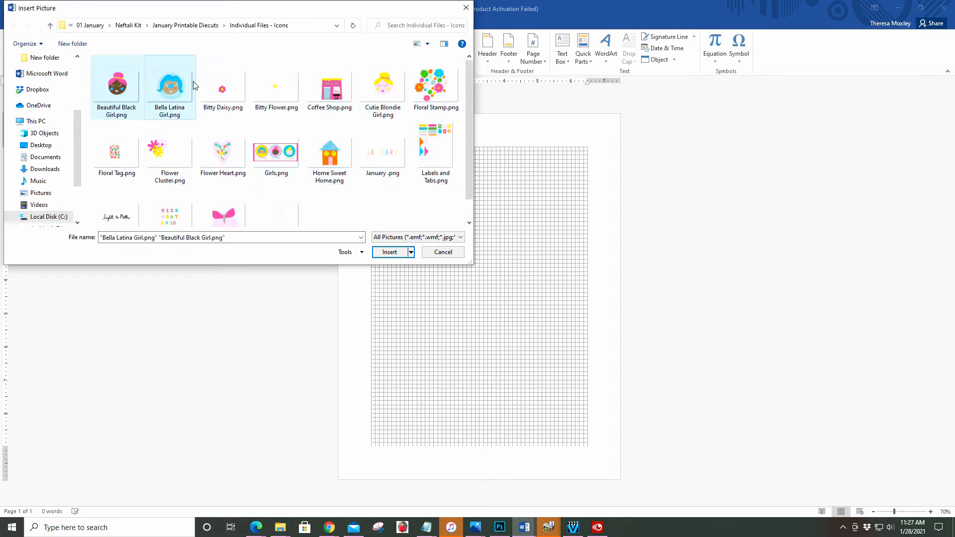
ctrl+click(438, 77)
ctrl+click(229, 152)
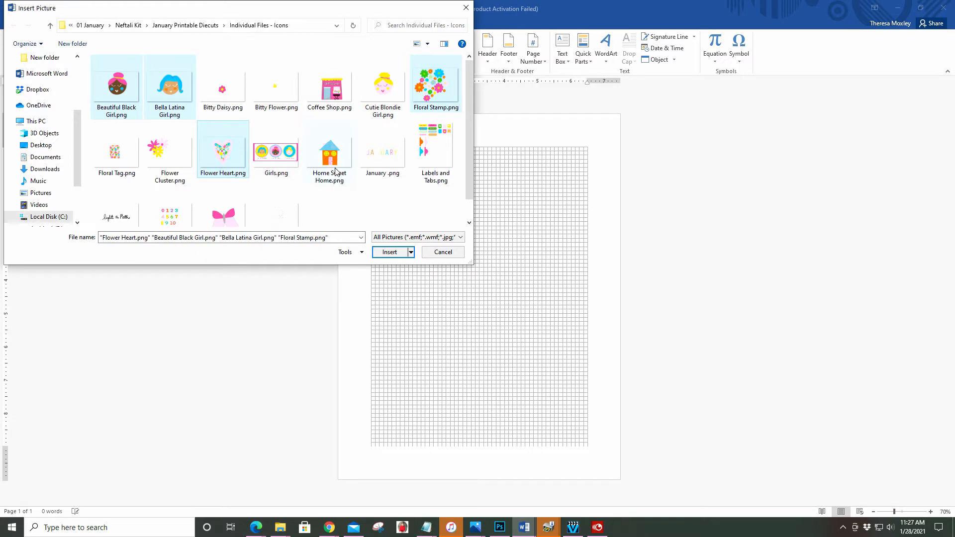
ctrl+click(335, 161)
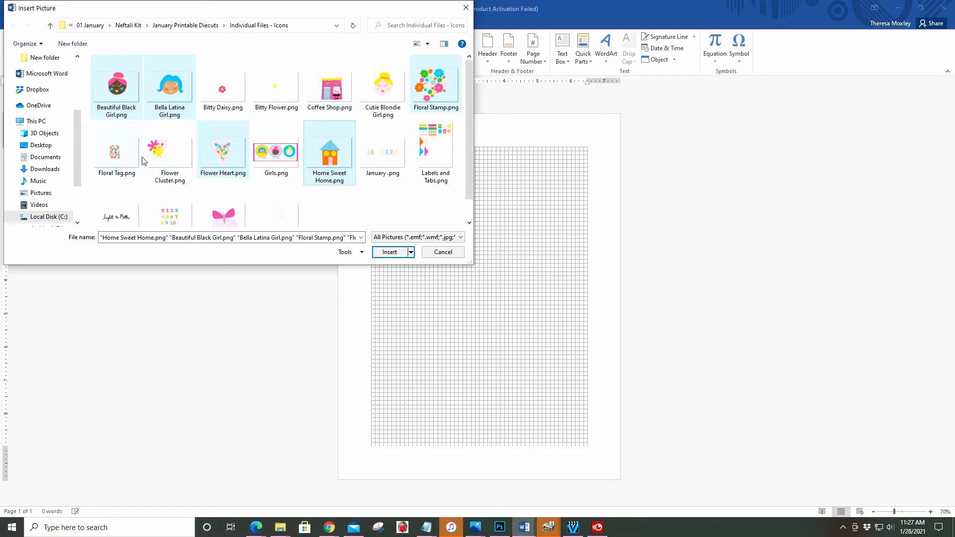
ctrl+click(113, 156)
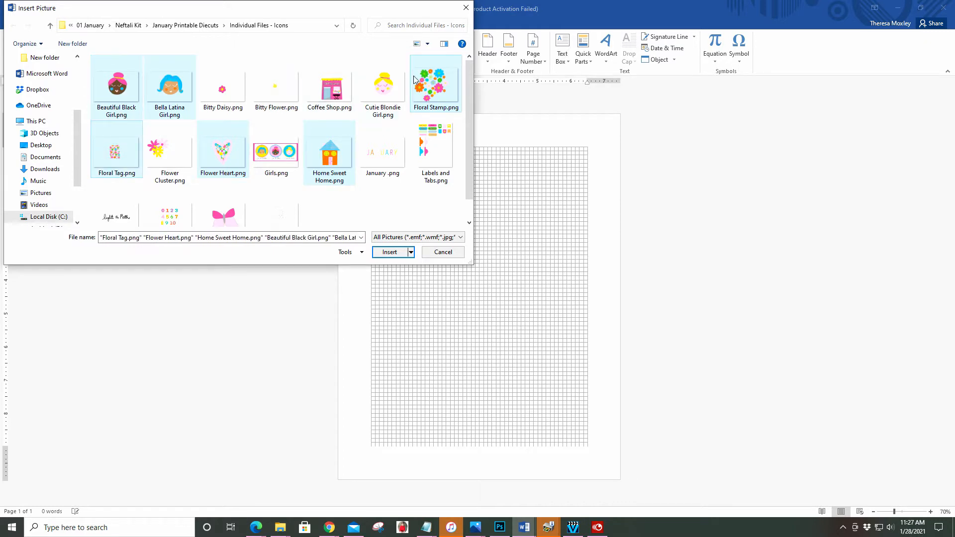
click(390, 253)
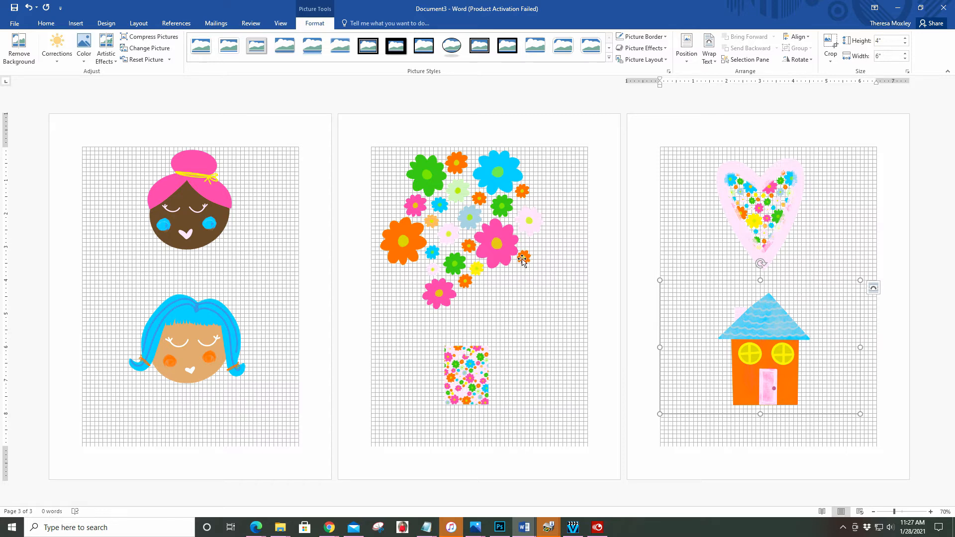
- Crop the pink-haired girl picture with the Fill option close to the artwork, about 3.1" high by 2.93" wide
click(190, 205)
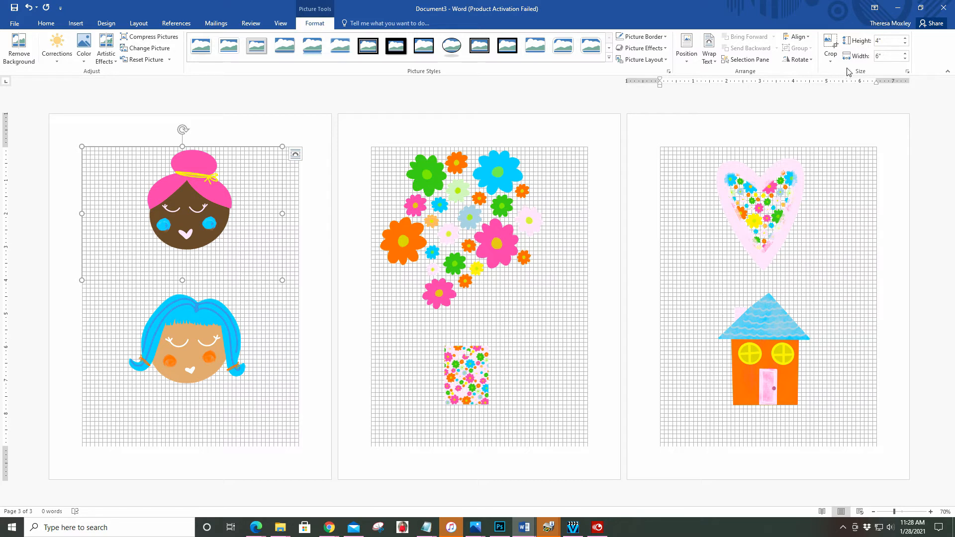
click(830, 59)
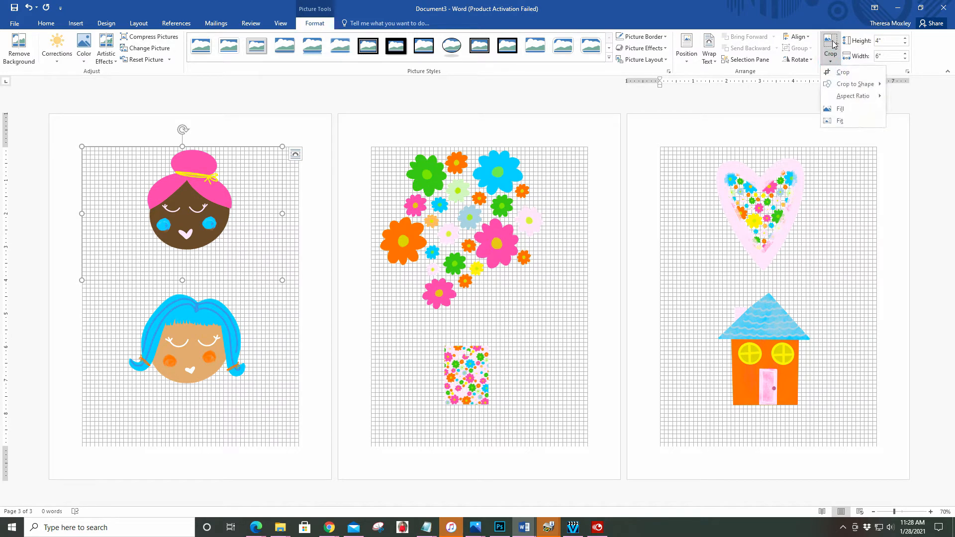
click(844, 109)
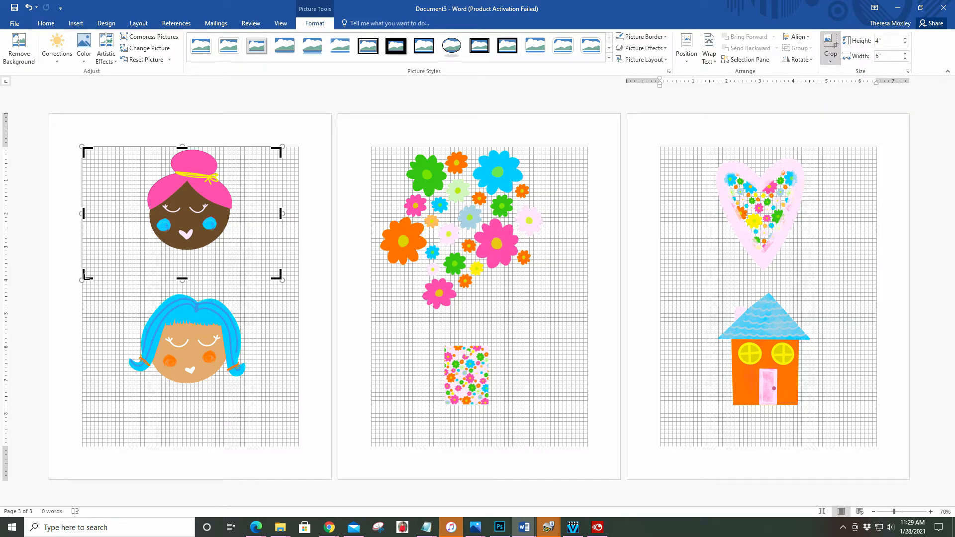
click(87, 274)
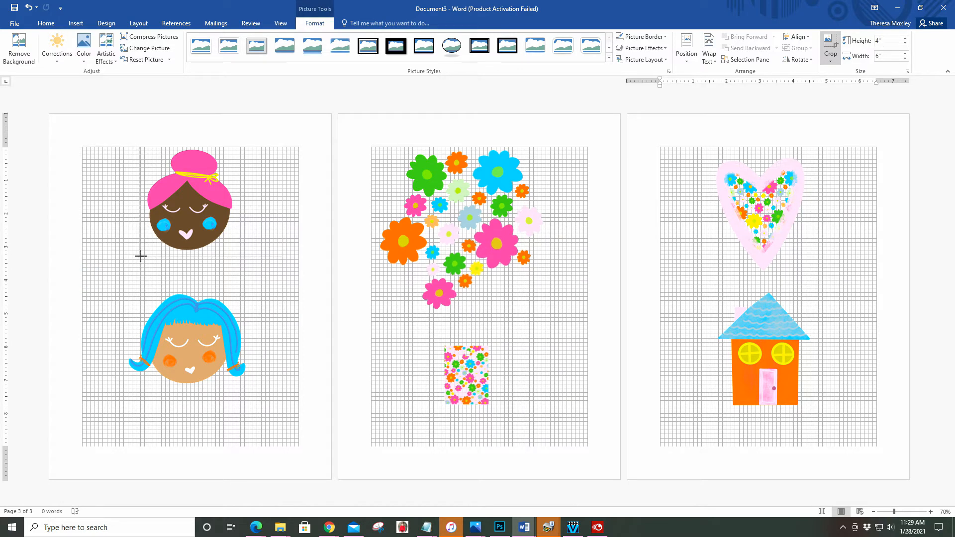
drag(141, 256, 144, 255)
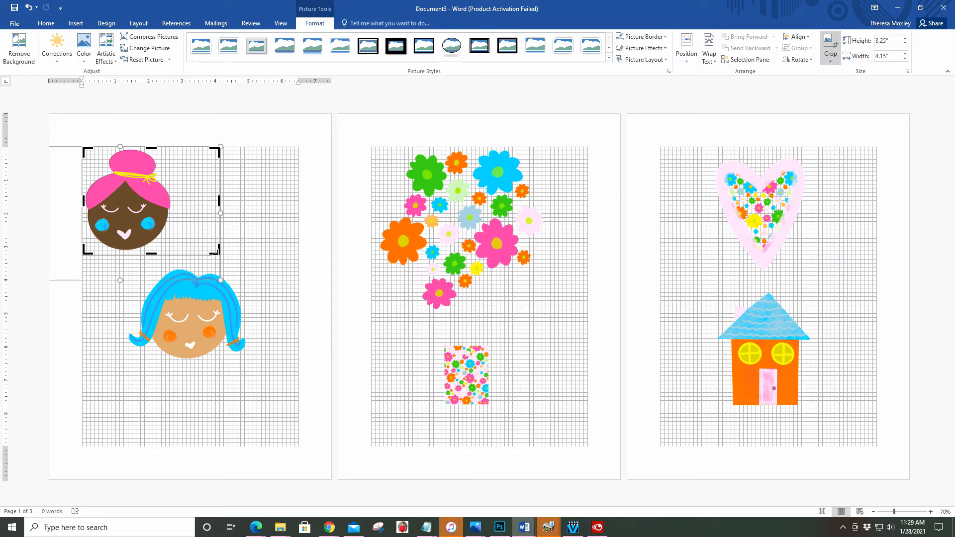
click(210, 254)
drag(180, 250, 179, 249)
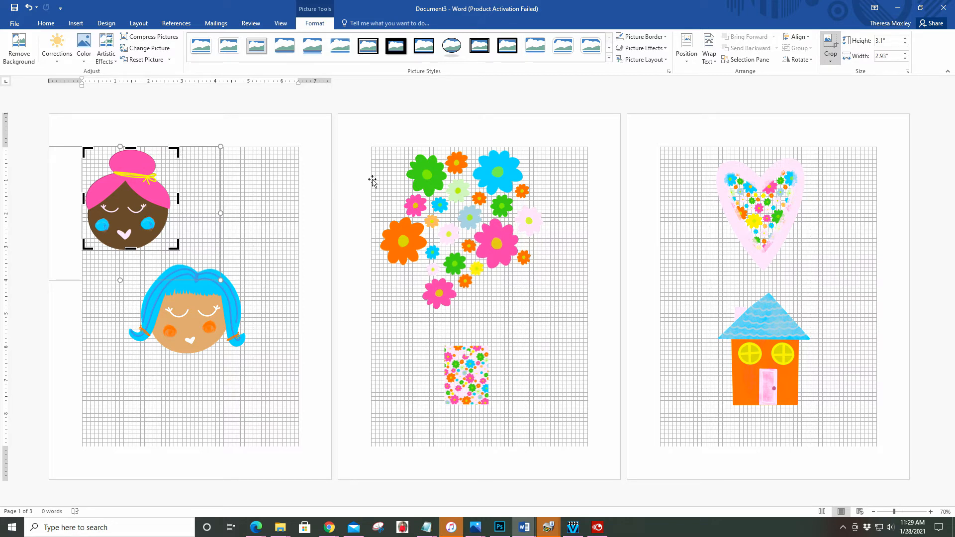
click(281, 268)
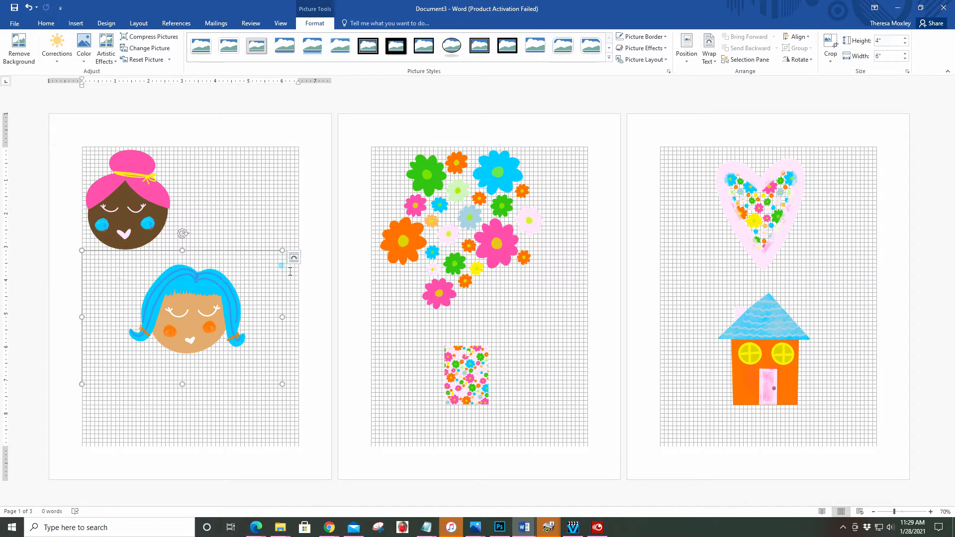
- Scale the pink-haired girl proportionally smaller, up to nearly page width, and back down to about 2.79" by 2.63"
click(124, 199)
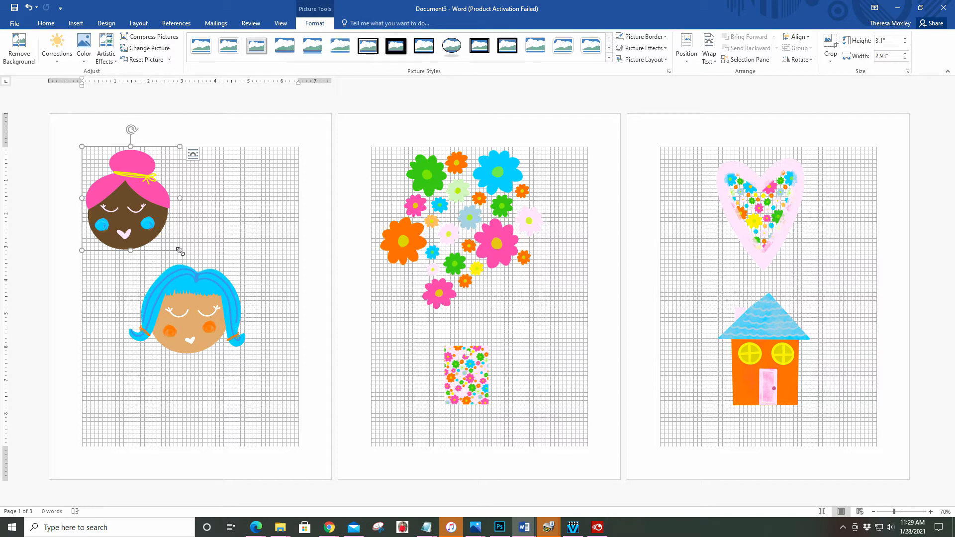
drag(179, 250, 162, 230)
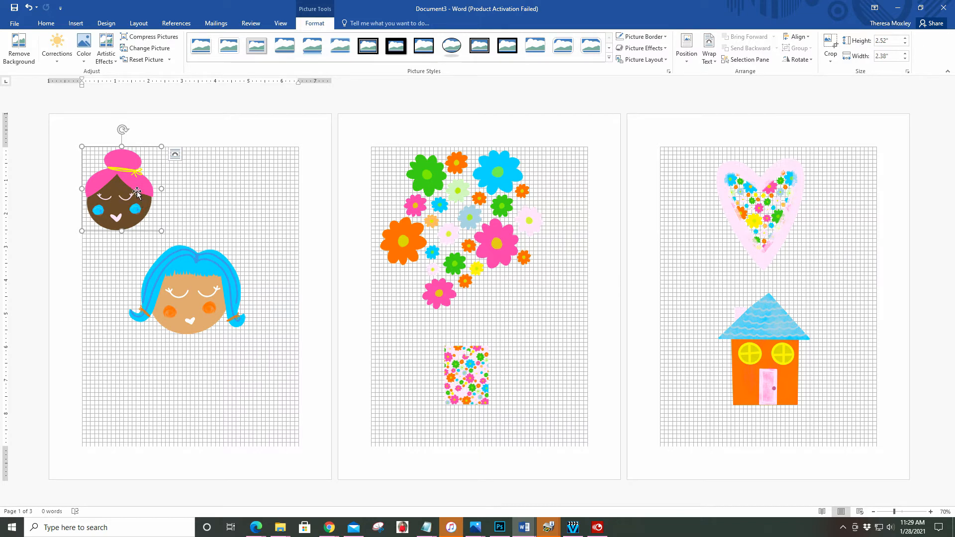
drag(162, 230, 297, 381)
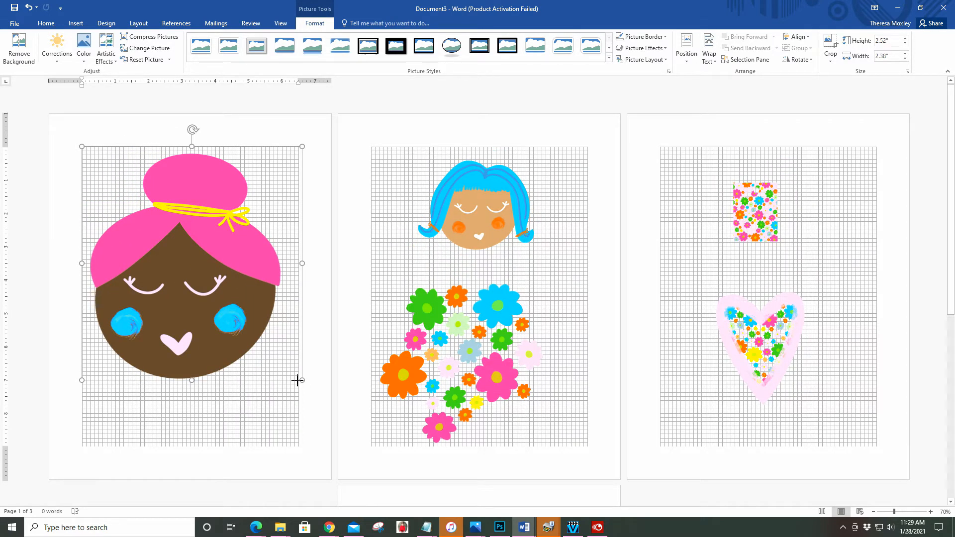
drag(297, 380, 175, 196)
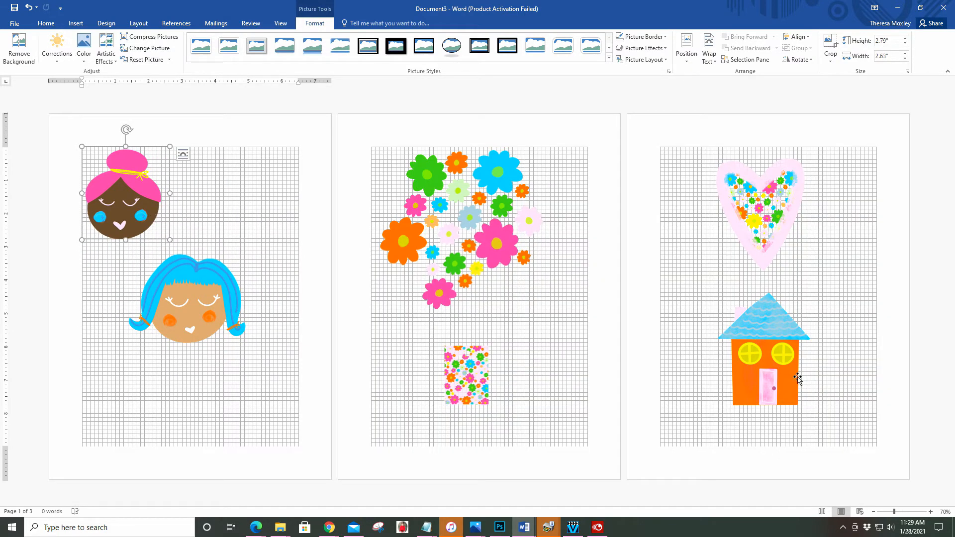
- Shrink the pink-haired girl proportionally to about 1.86" high by 1.75" wide
click(931, 512)
click(931, 512)
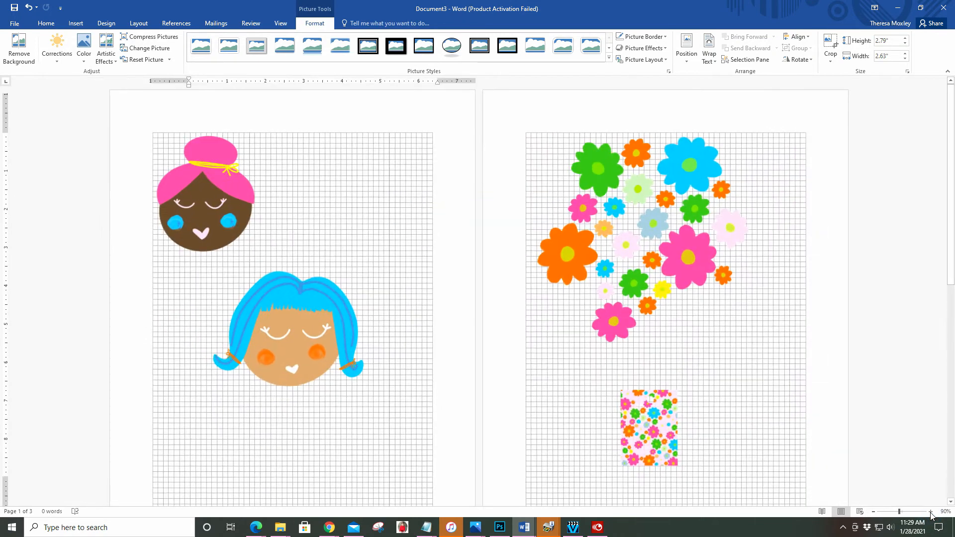
click(931, 512)
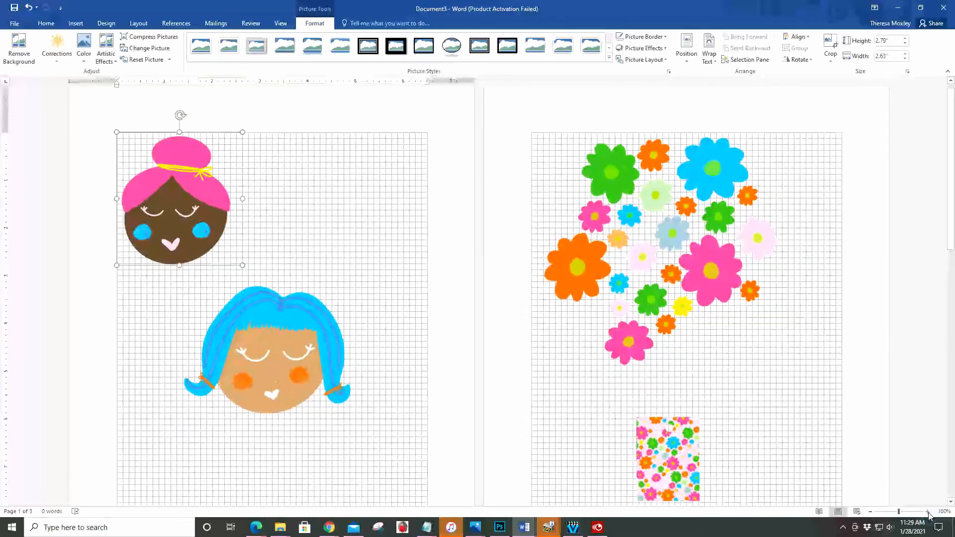
click(928, 512)
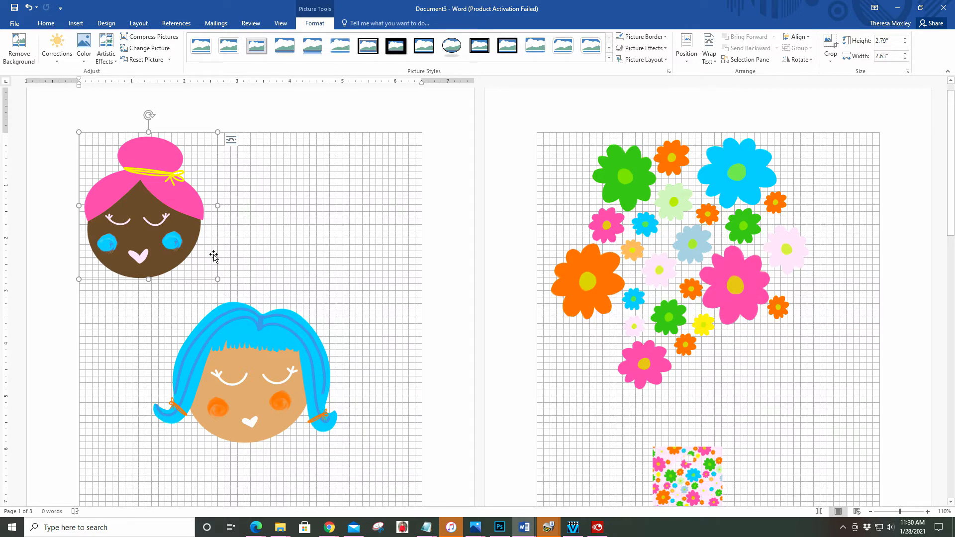
drag(218, 279, 170, 221)
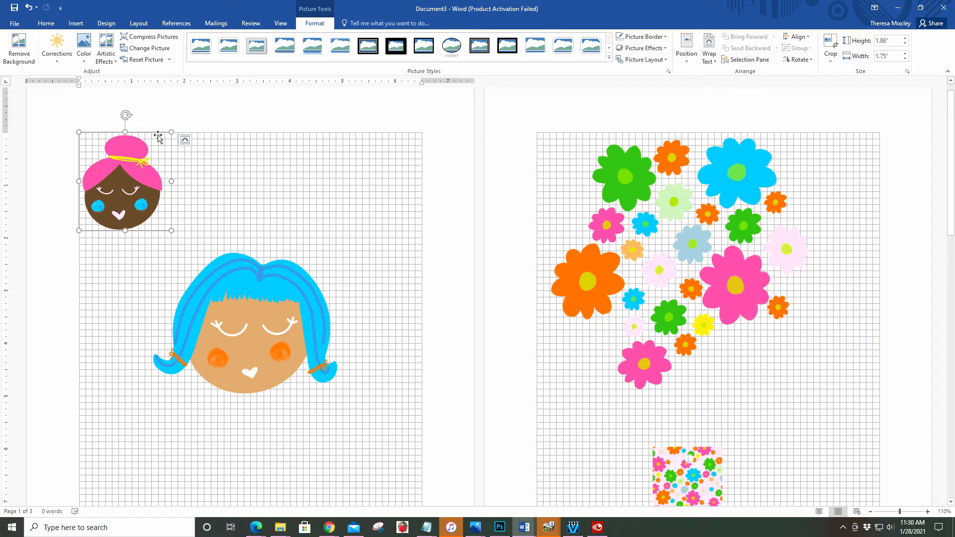
- Crop the blue-haired girl picture with the Fill option close to the artwork, about 2.88" high by 3.72" wide
click(251, 325)
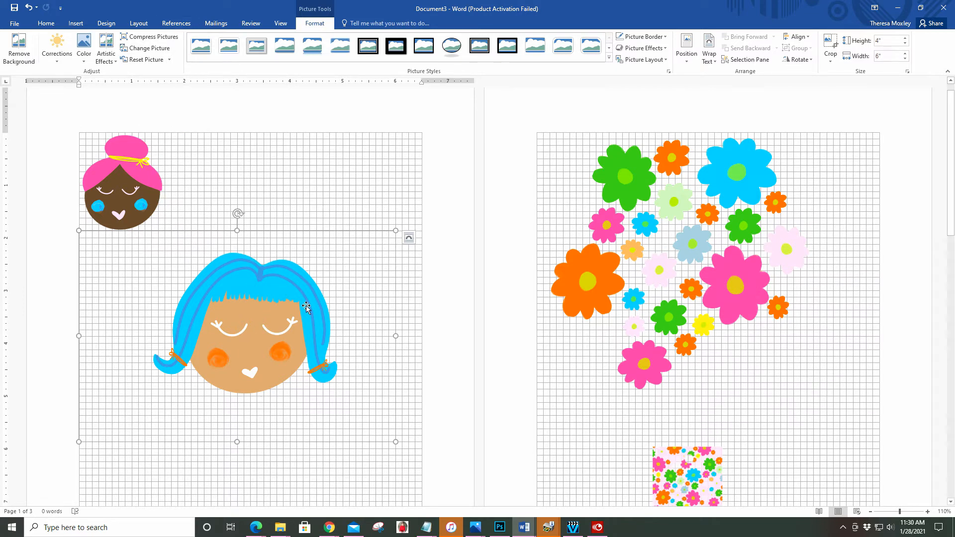
click(830, 63)
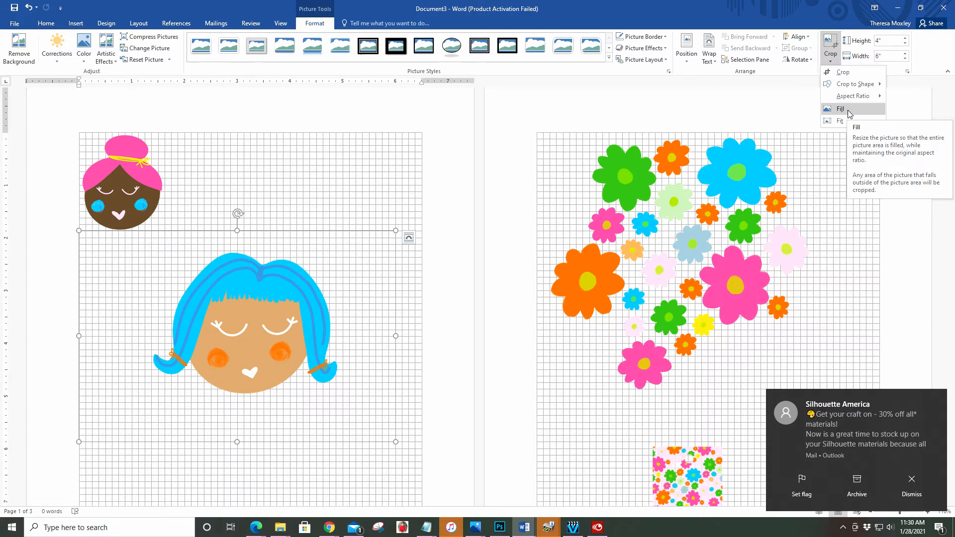
click(849, 110)
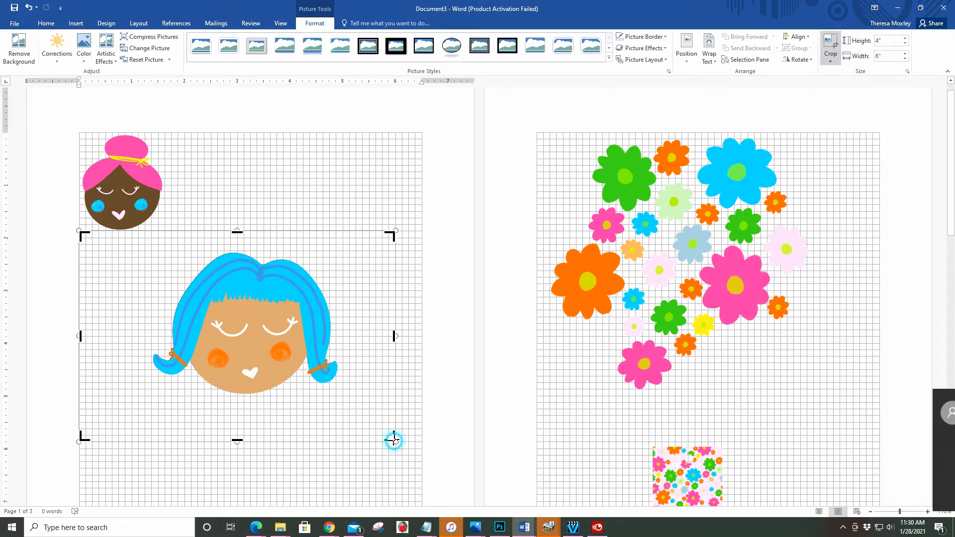
drag(393, 441, 341, 399)
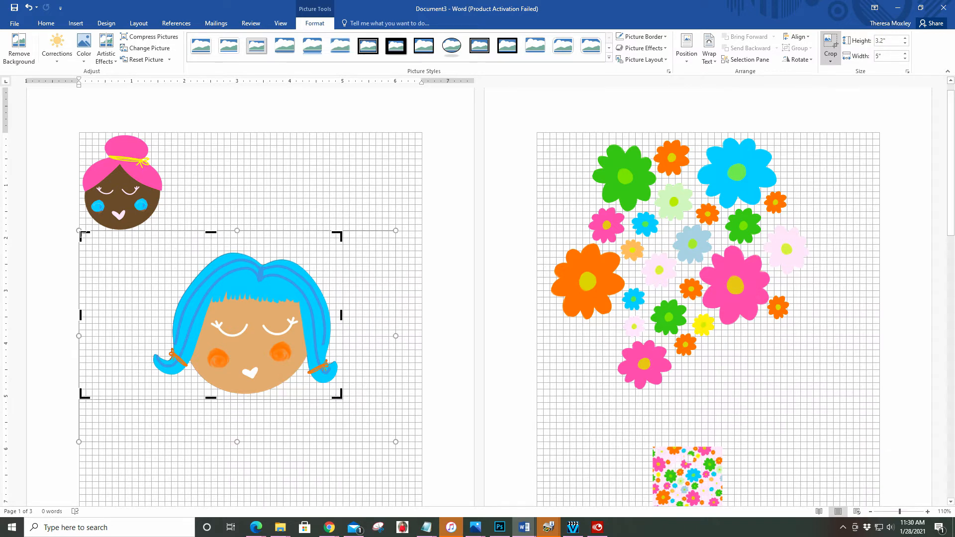
drag(83, 234, 147, 248)
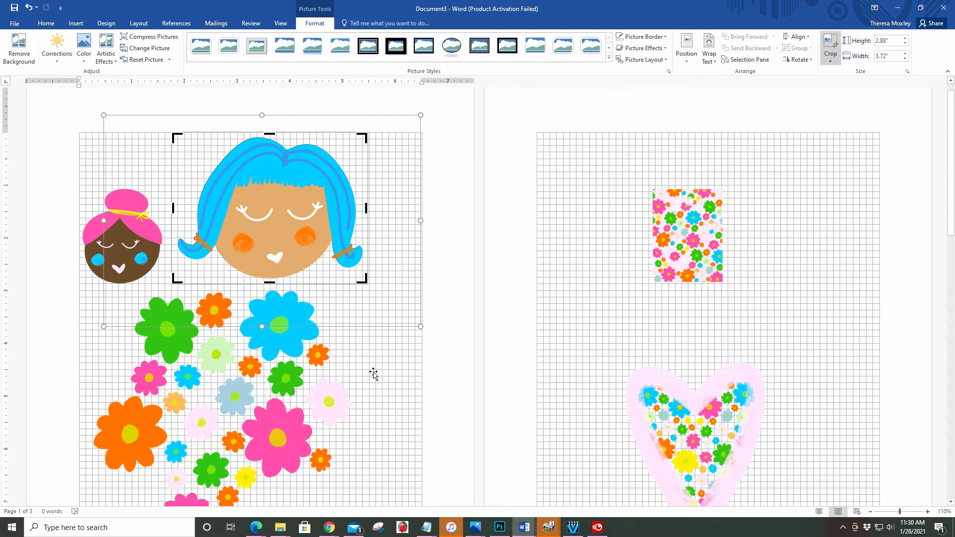
- Shrink the blue-haired girl picture proportionally to about 1.54" high by 2" wide
click(385, 407)
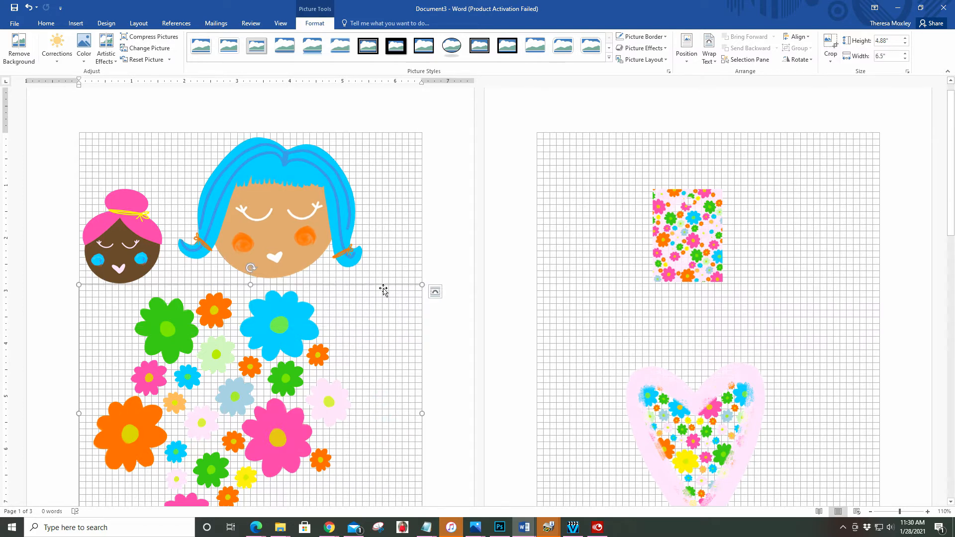
click(261, 198)
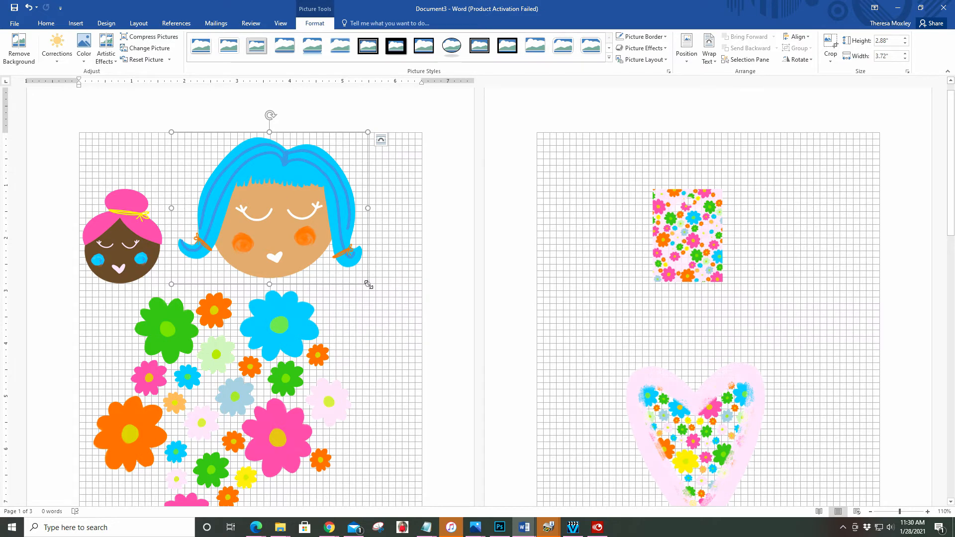
drag(368, 284, 277, 186)
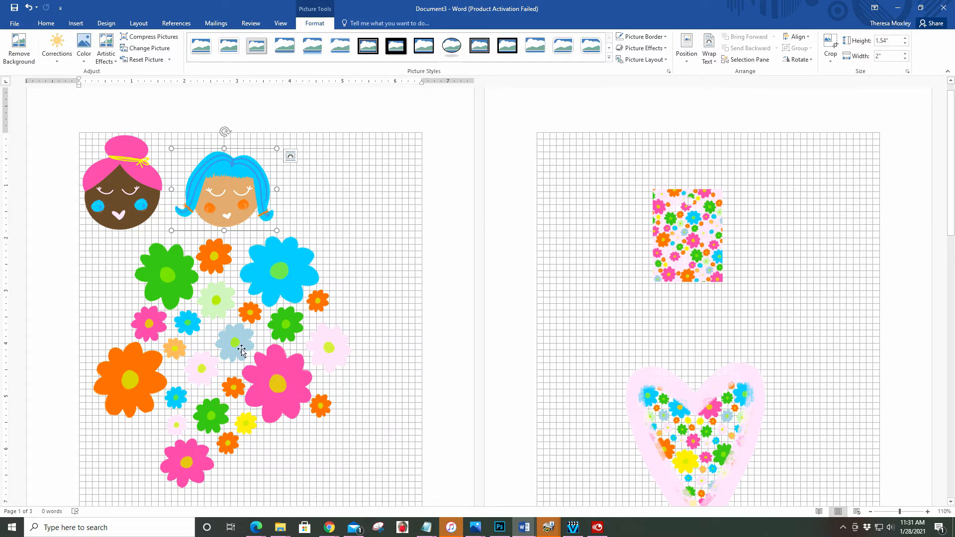
click(392, 308)
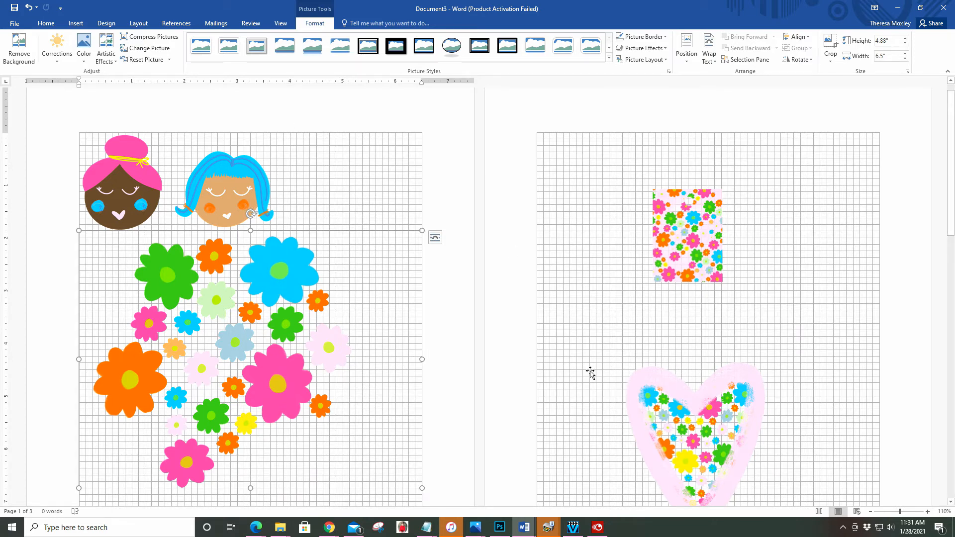
- Crop the floral tag picture on the second page with the Fill option close to the artwork, about 2.18" high by 1.71" wide
click(870, 512)
click(871, 511)
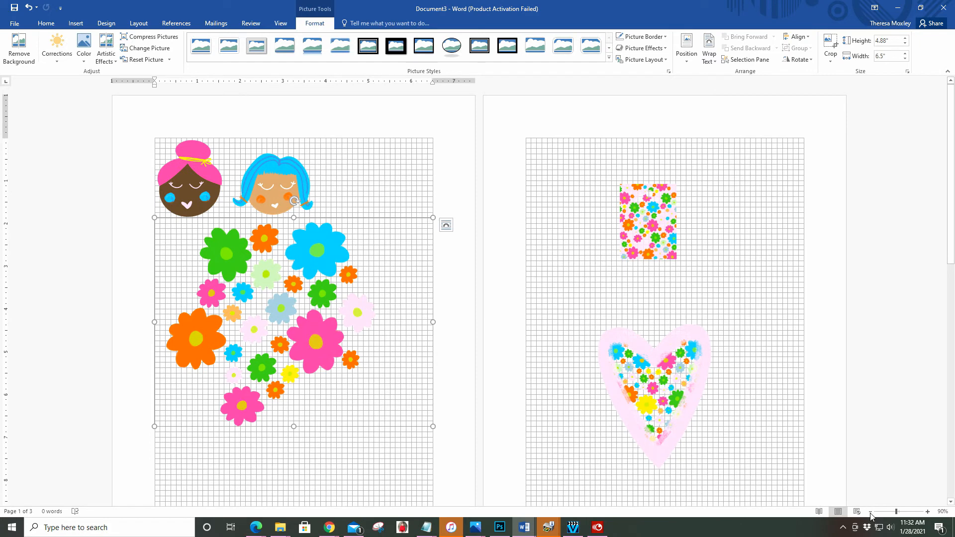
click(871, 512)
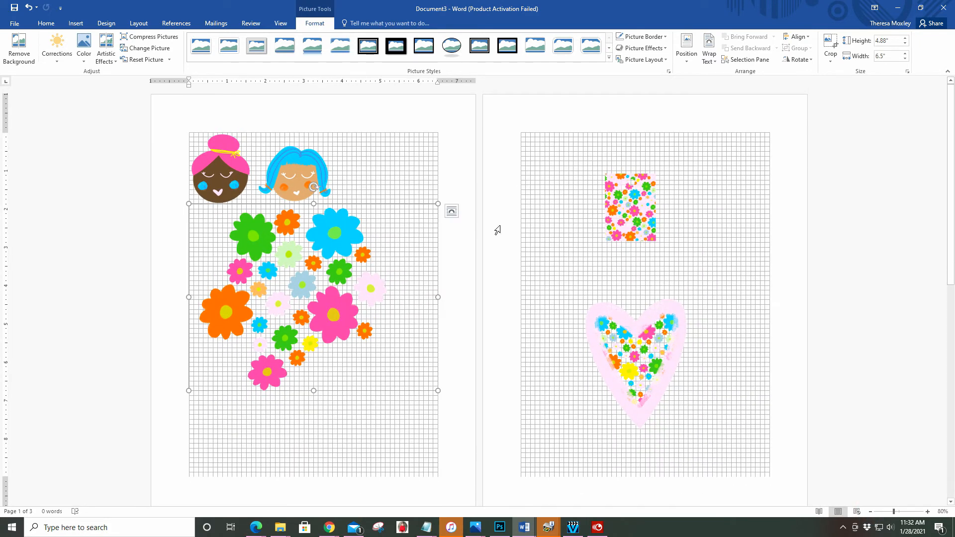
click(636, 206)
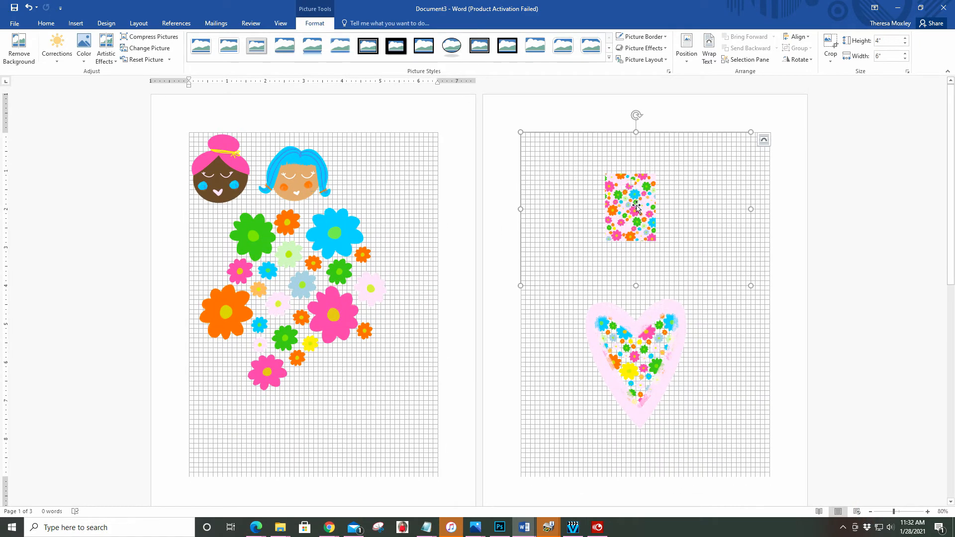
click(831, 62)
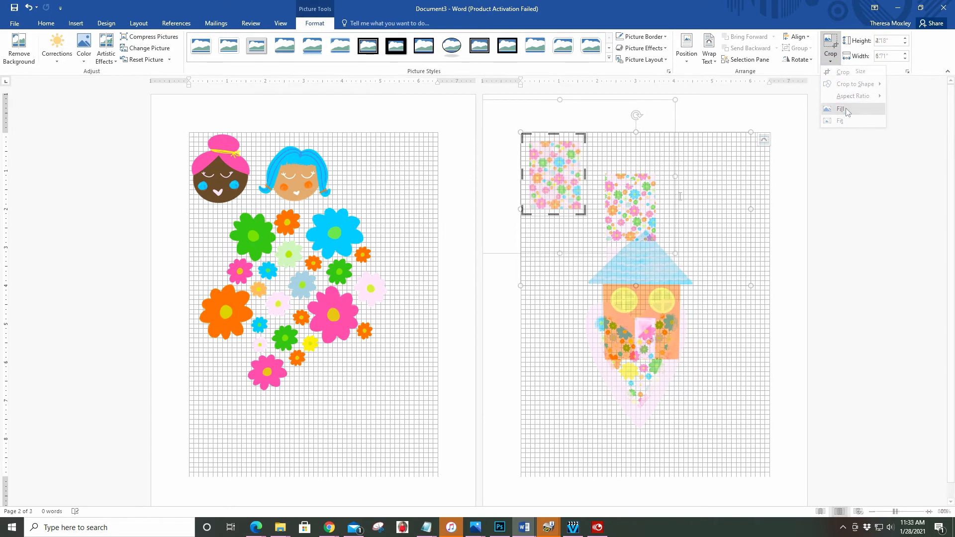
click(848, 110)
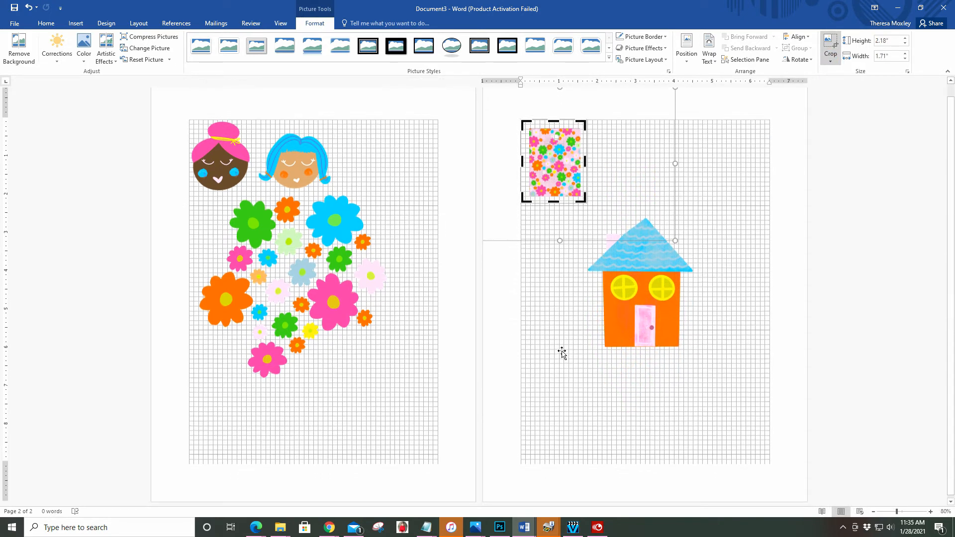
scroll(562, 353, down, 1)
scroll(562, 353, up, 1)
scroll(562, 354, down, 1)
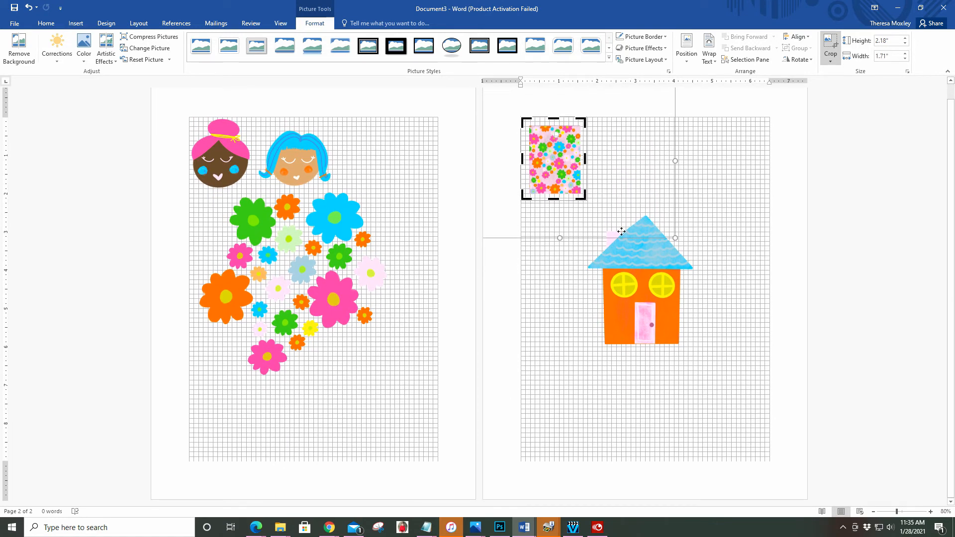
click(571, 409)
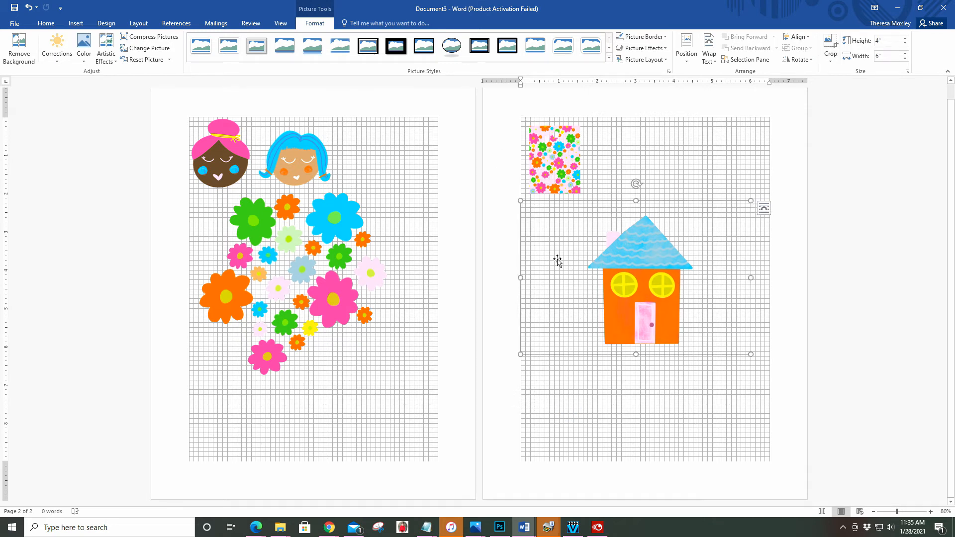
- Insert Coffee Shop.png in place of the house picture on the second page
click(15, 23)
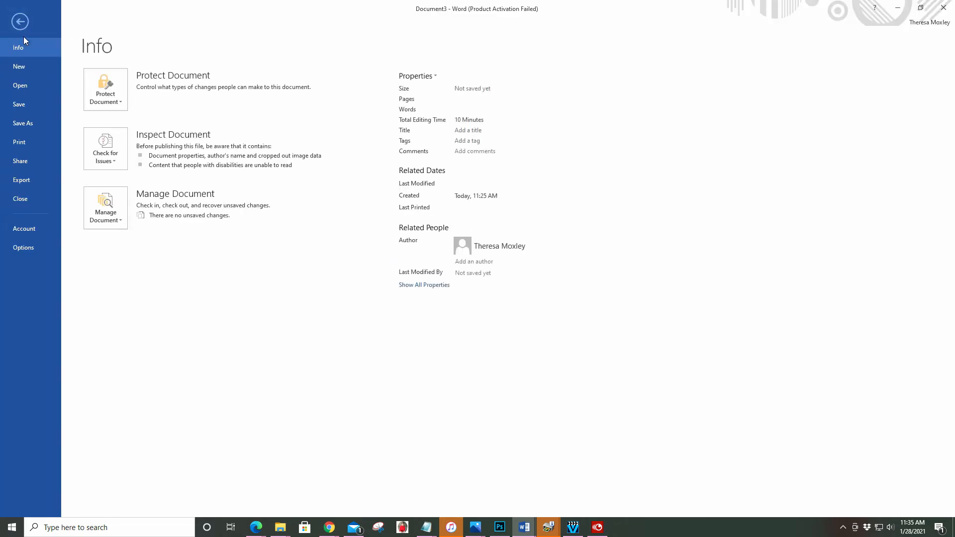
click(20, 22)
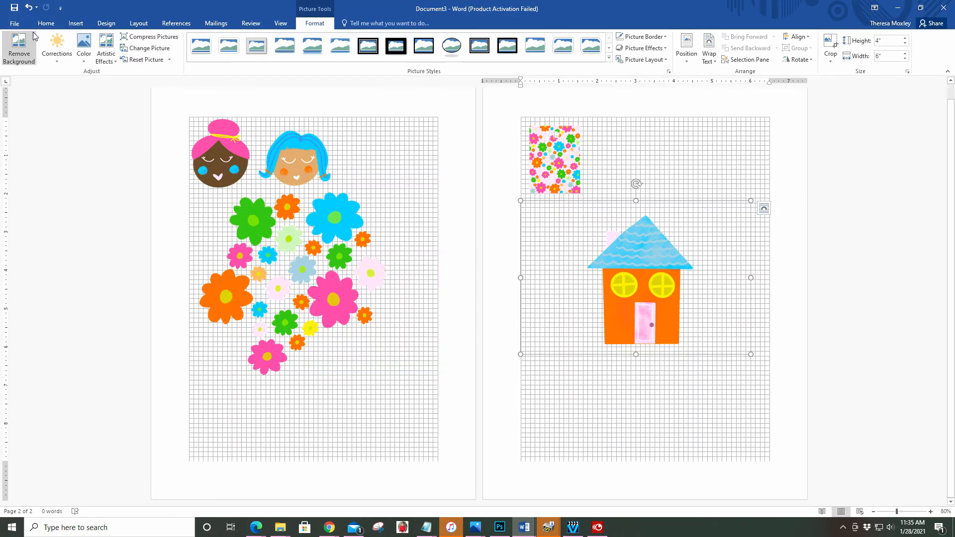
click(75, 23)
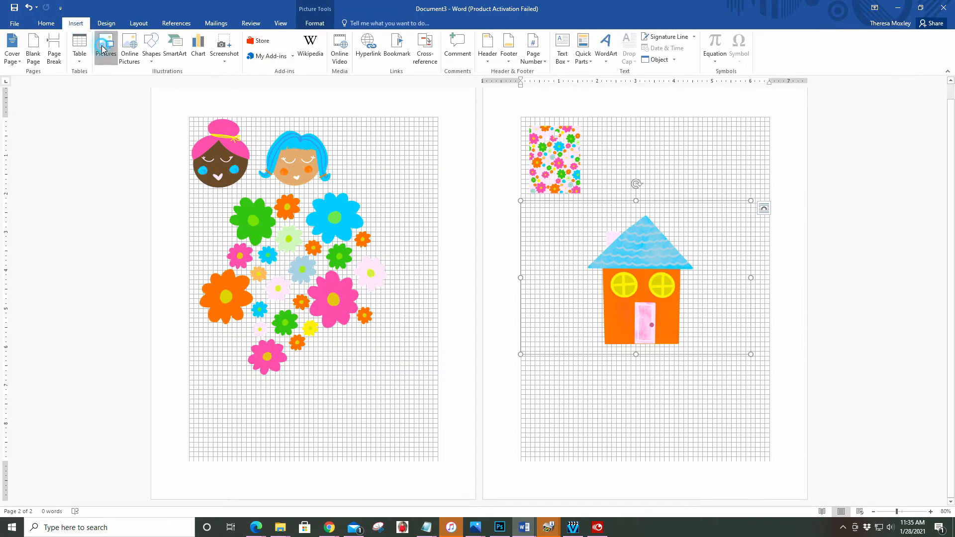
click(103, 48)
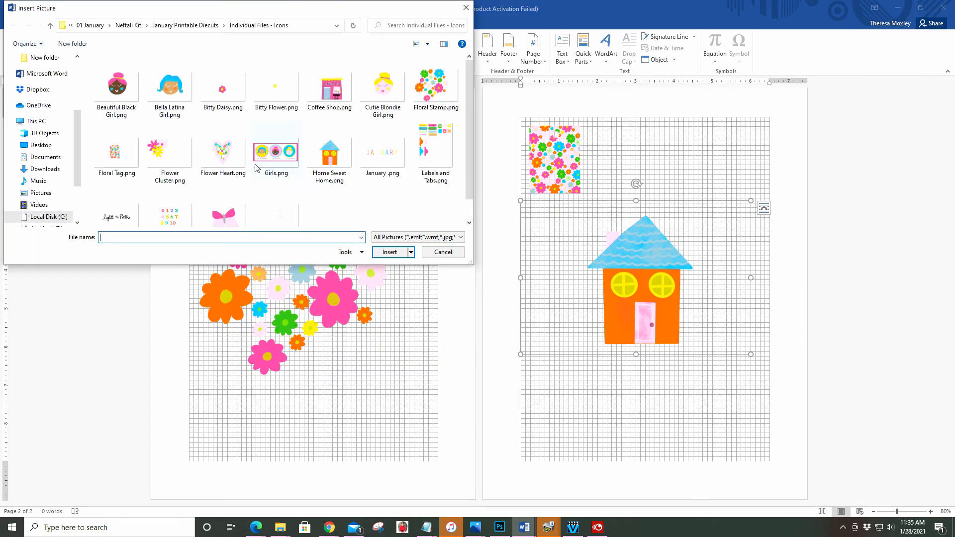
click(332, 96)
click(393, 254)
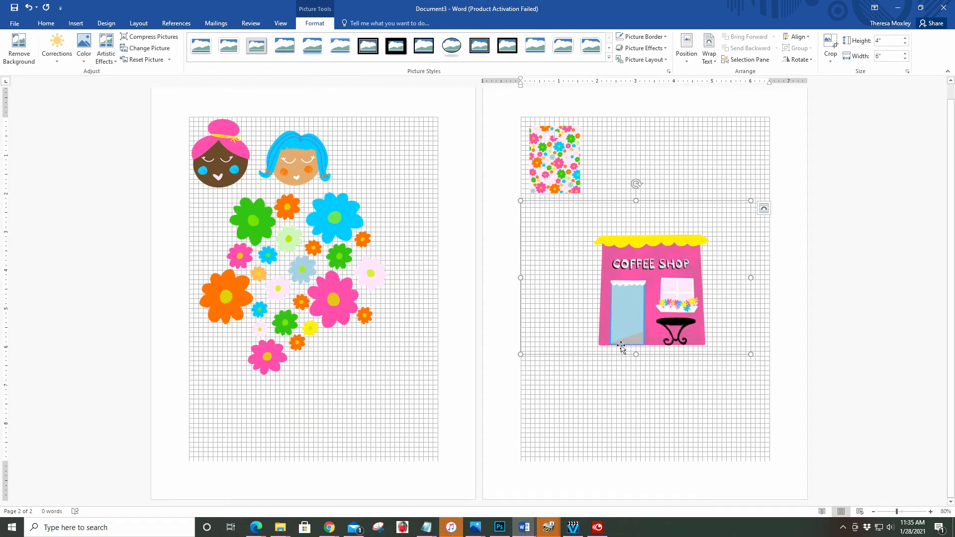
- Crop the coffee shop picture with the Fill option close to the artwork, about 3.25" high by 3.38" wide
scroll(619, 378, up, 1)
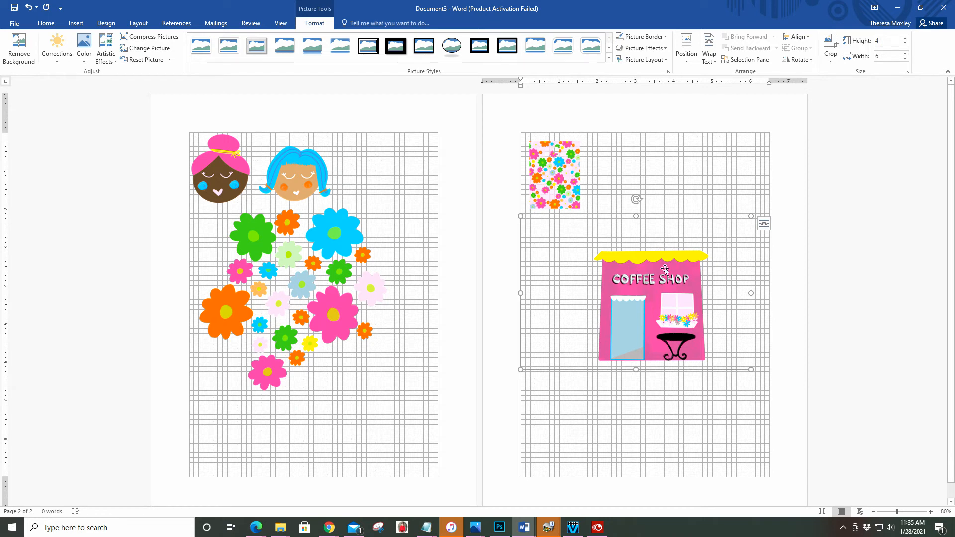
click(670, 302)
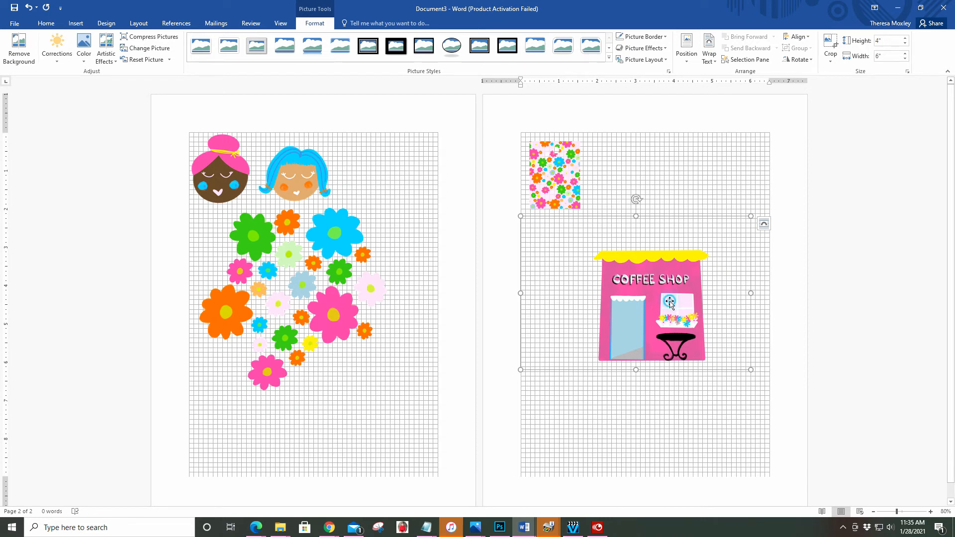
click(831, 59)
click(859, 109)
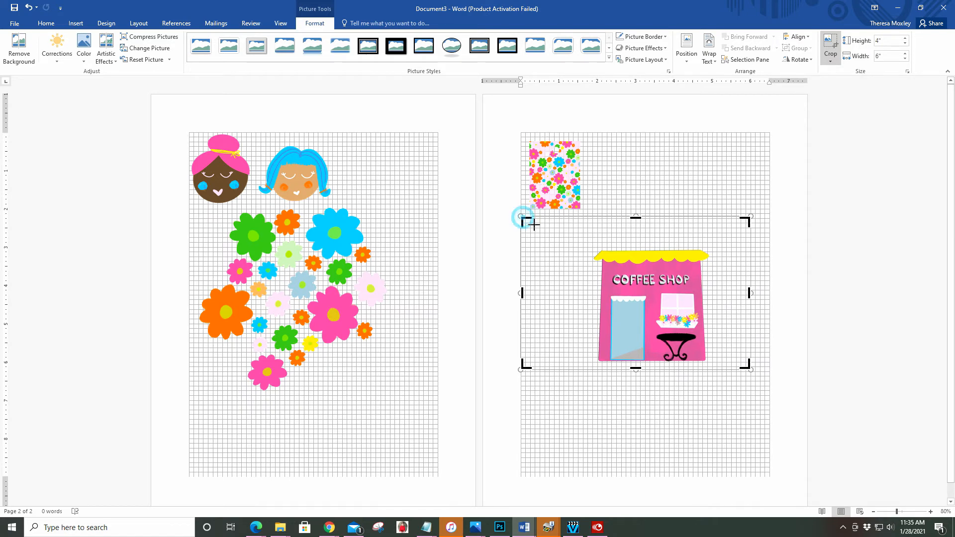
drag(524, 218, 586, 241)
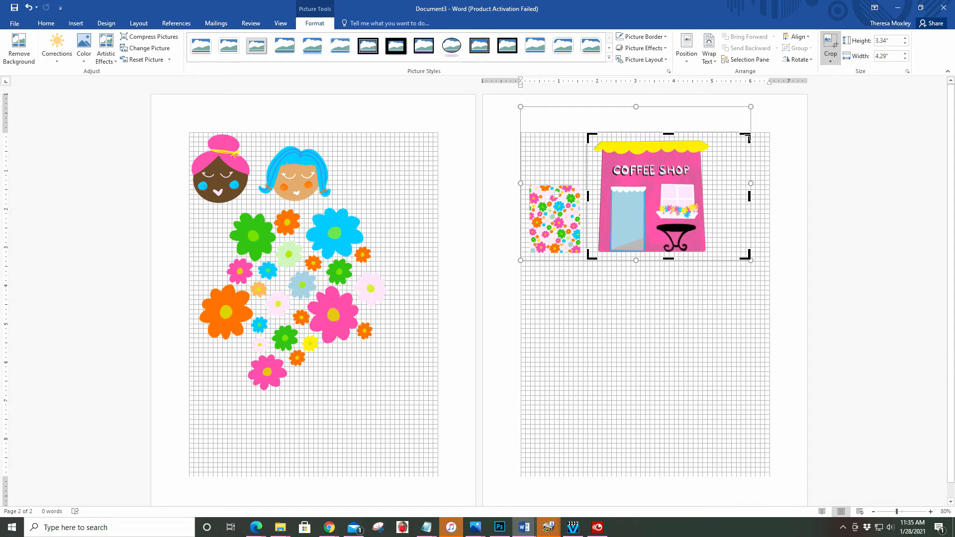
drag(748, 138, 716, 134)
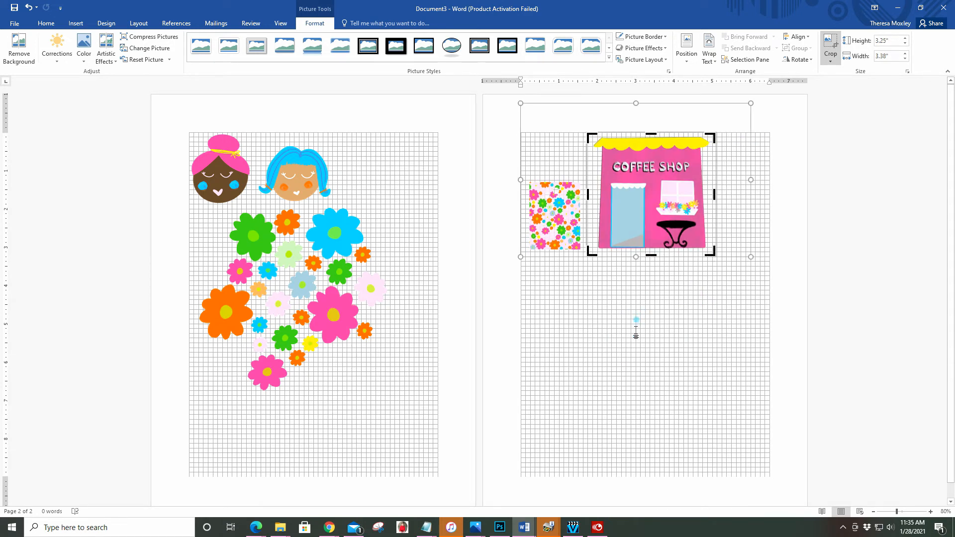
key(Escape)
click(750, 214)
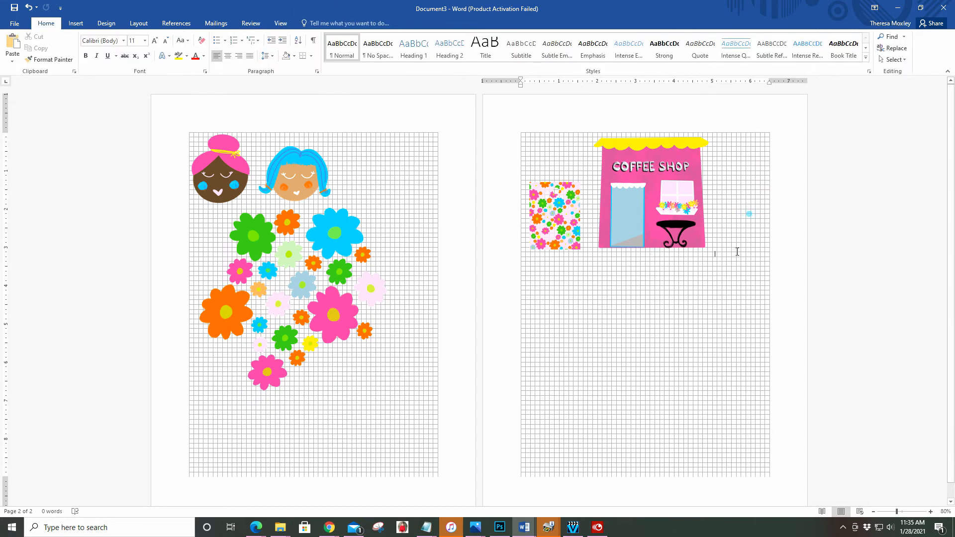
click(678, 362)
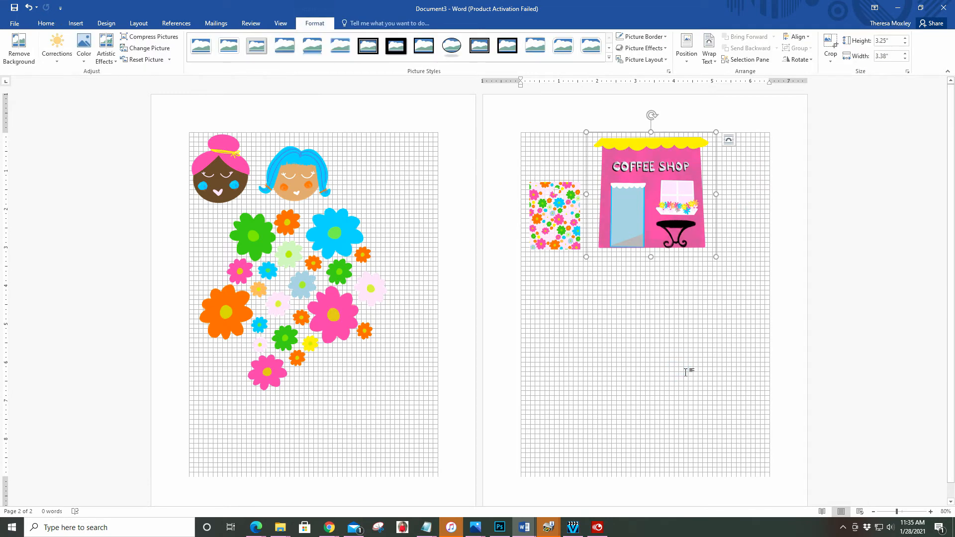
- Insert Flower Heart.png after the coffee shop picture
click(736, 243)
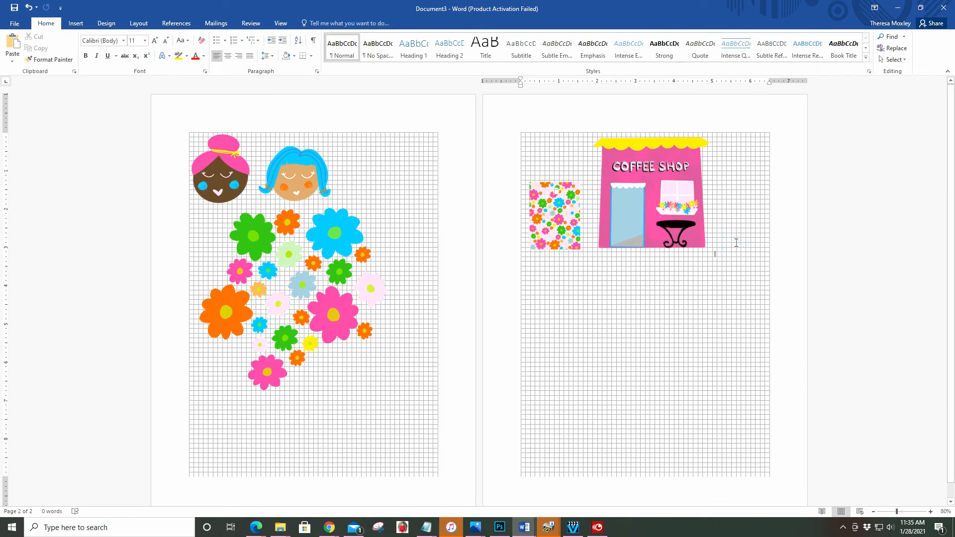
click(73, 23)
click(106, 47)
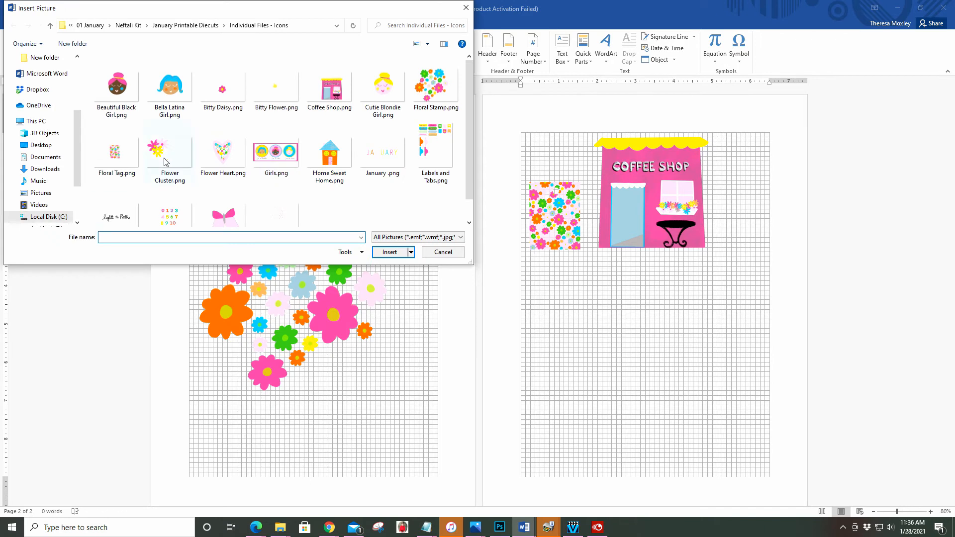
click(219, 151)
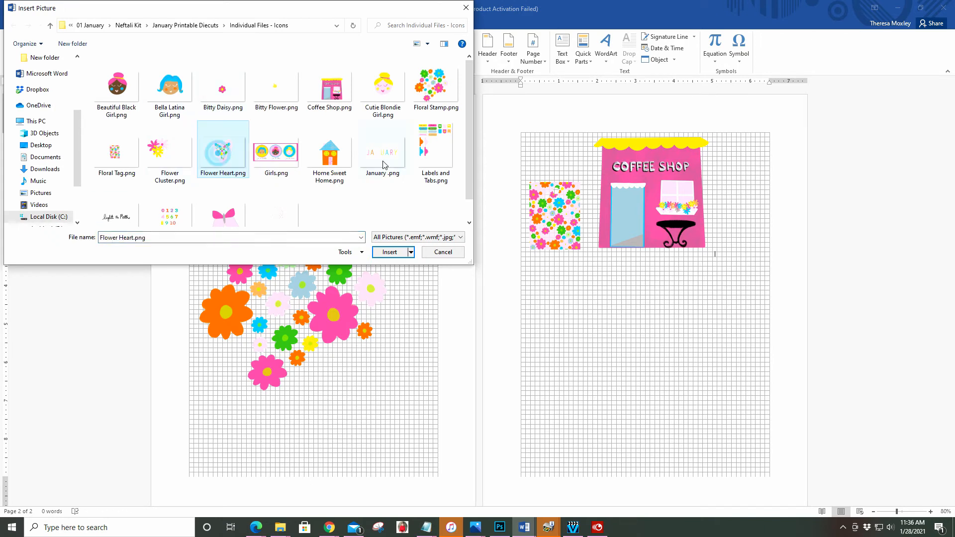
click(390, 252)
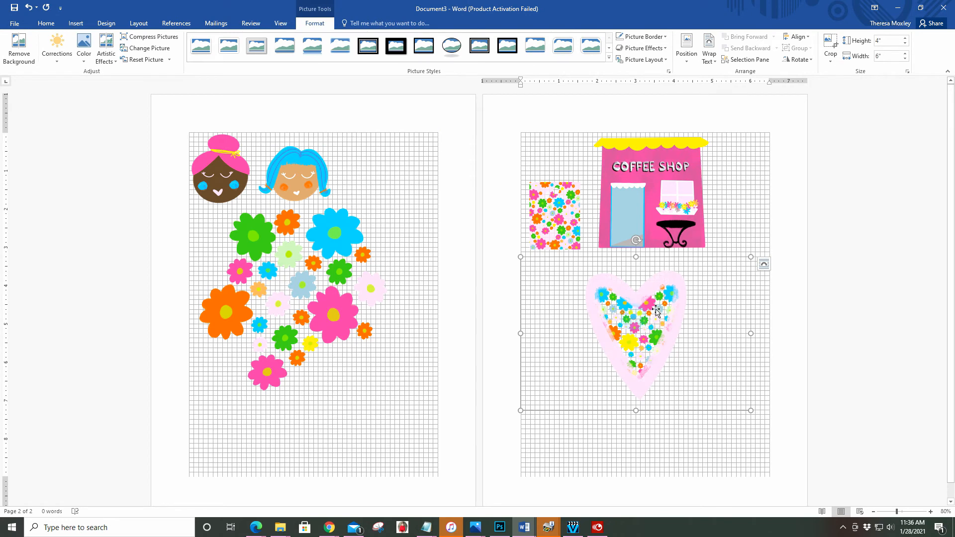
- Crop the flower heart picture with the Fill option close to the artwork, about 3.61" high by 2.97" wide
click(831, 58)
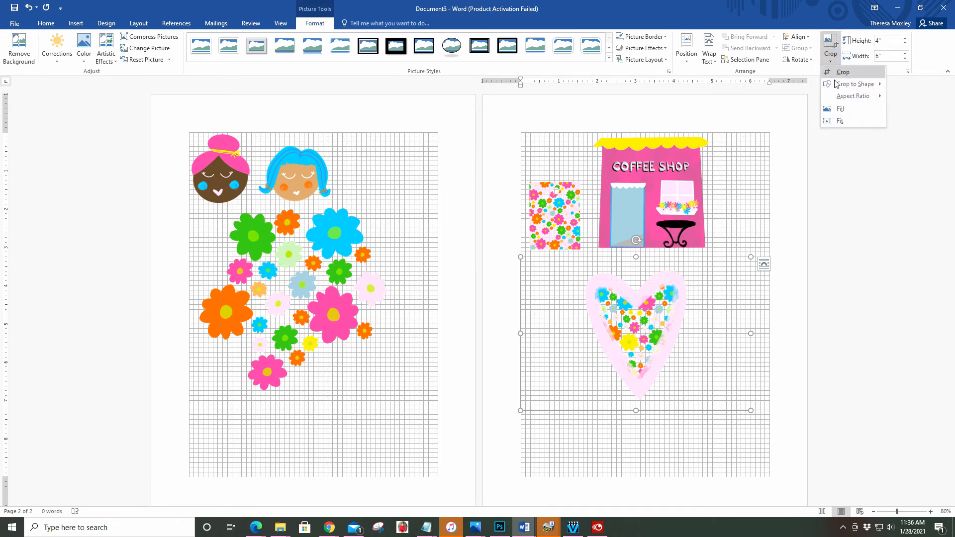
click(838, 111)
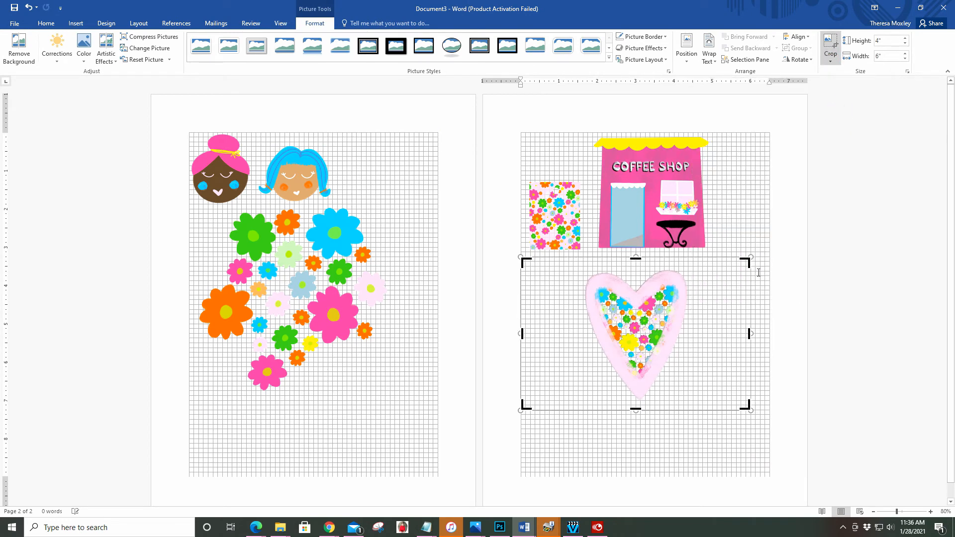
drag(746, 259, 693, 260)
drag(524, 398, 580, 397)
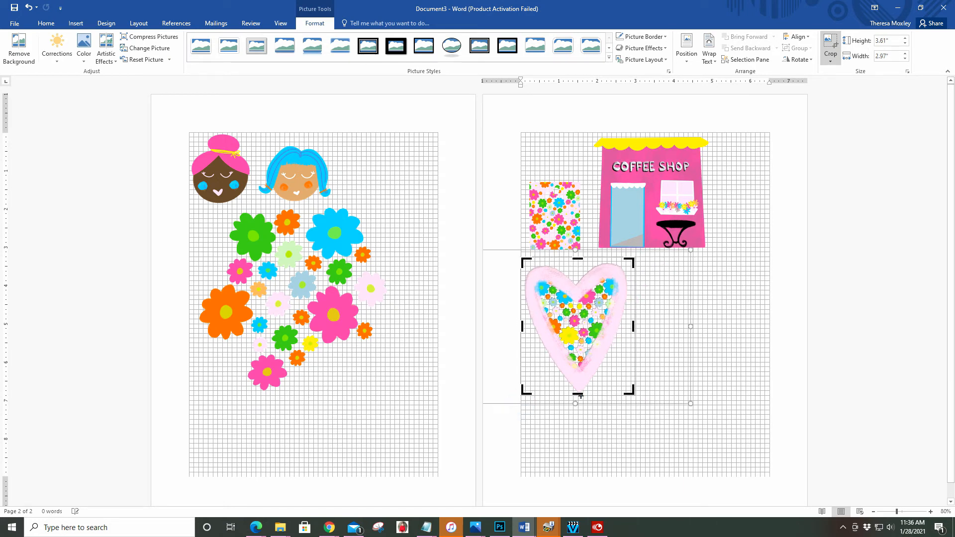
click(739, 300)
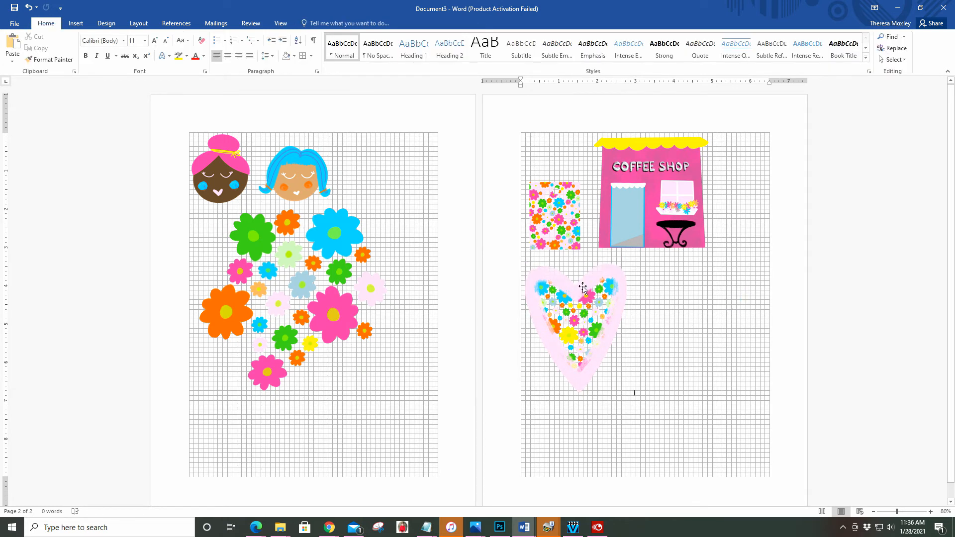
- Move the floral tag picture to the first page, beside the blue-haired girl
drag(552, 219, 358, 436)
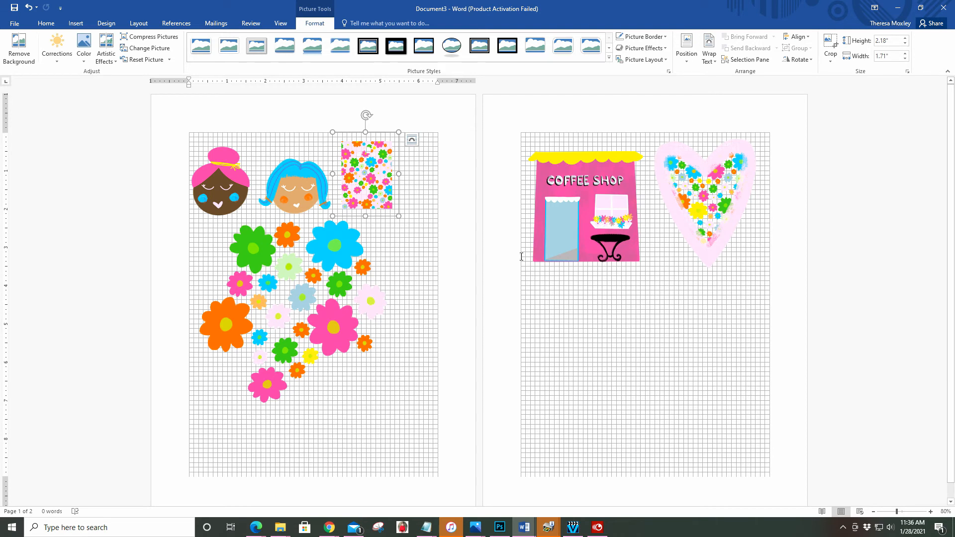
- Shrink the coffee shop proportionally to about 2.52" high by 2.63" wide and move it to the first page, below the pink-haired girl
click(595, 205)
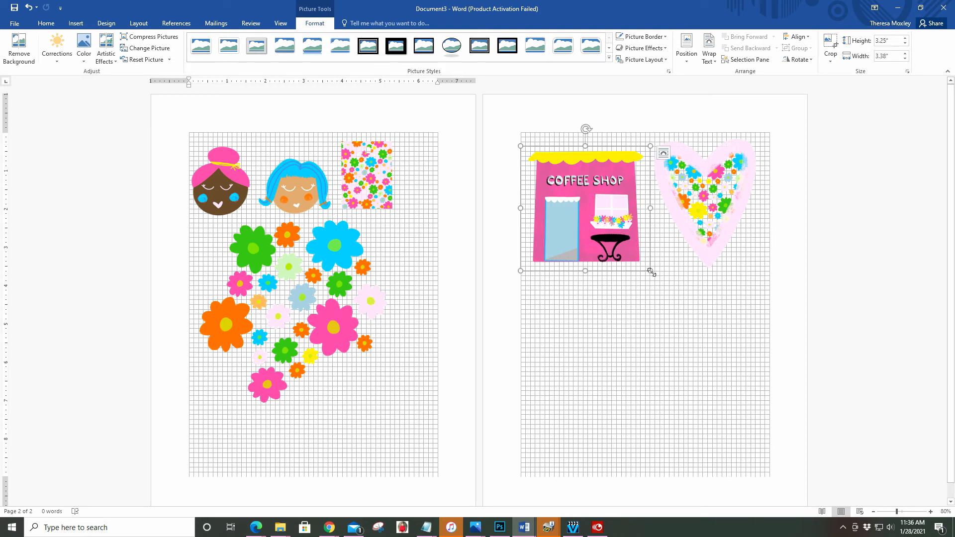
drag(651, 272, 619, 239)
drag(571, 213, 368, 424)
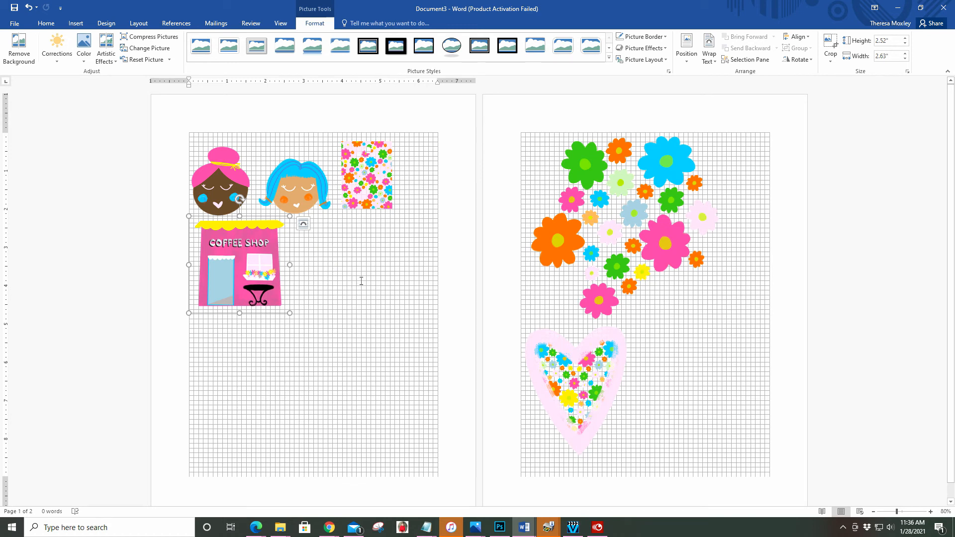
- Move the flower heart to the first page beside the coffee shop and shrink it proportionally to about 2.62" high by 2.16" wide
click(575, 386)
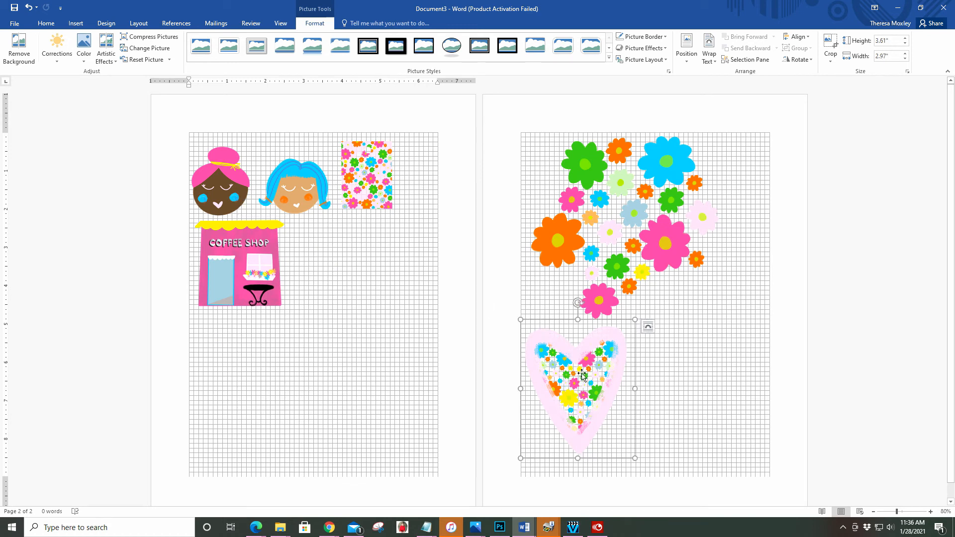
drag(585, 342, 341, 262)
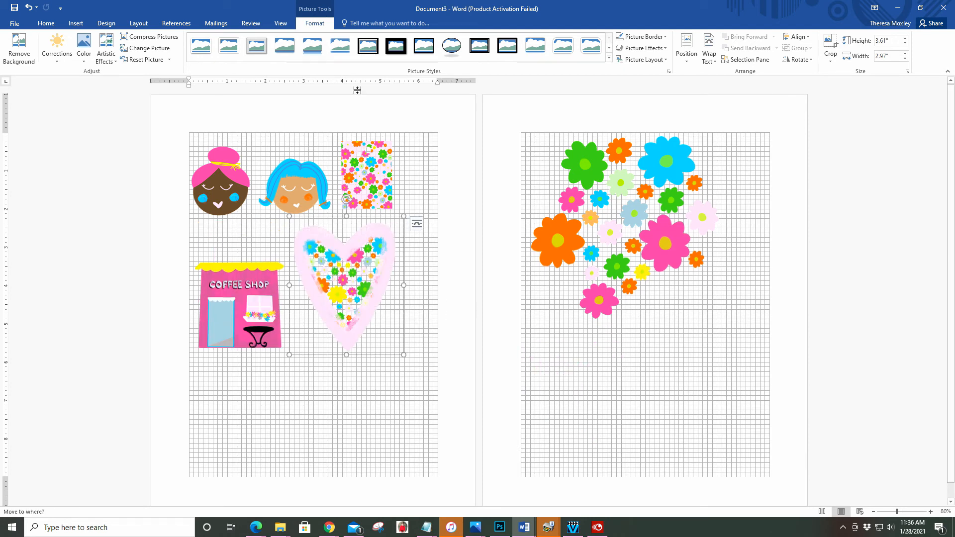
drag(403, 216, 386, 228)
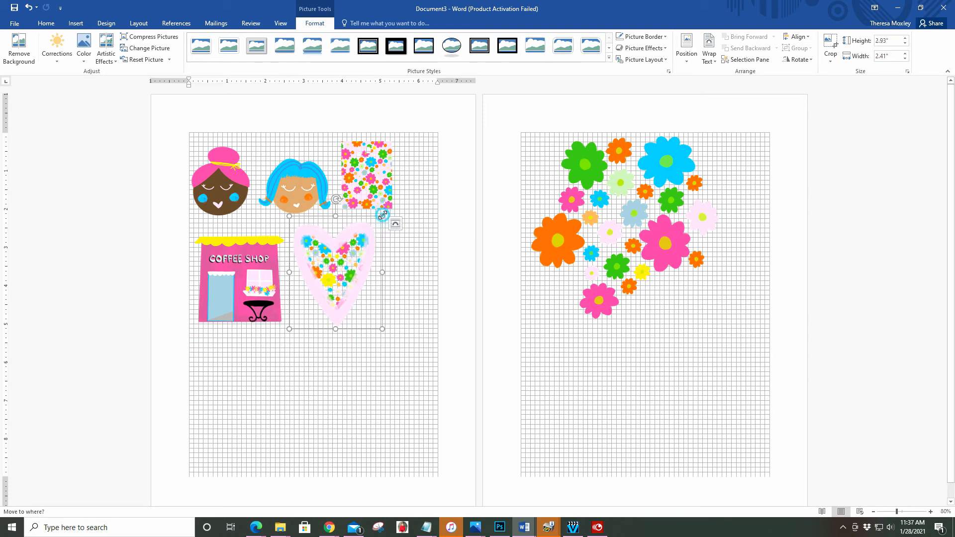
drag(383, 216, 367, 227)
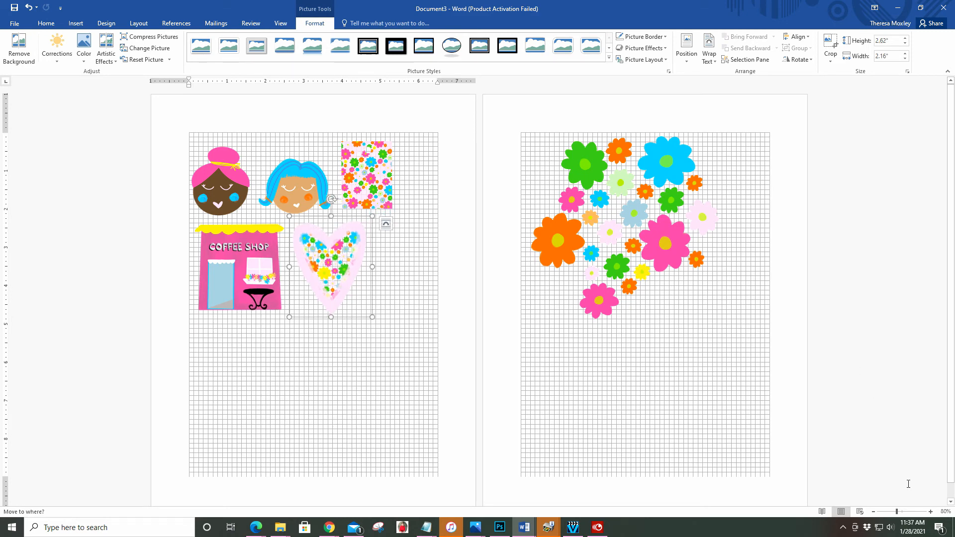
- Enlarge the floral tag picture proportionally to about 2.86" high by 2.25" wide
click(931, 511)
click(931, 512)
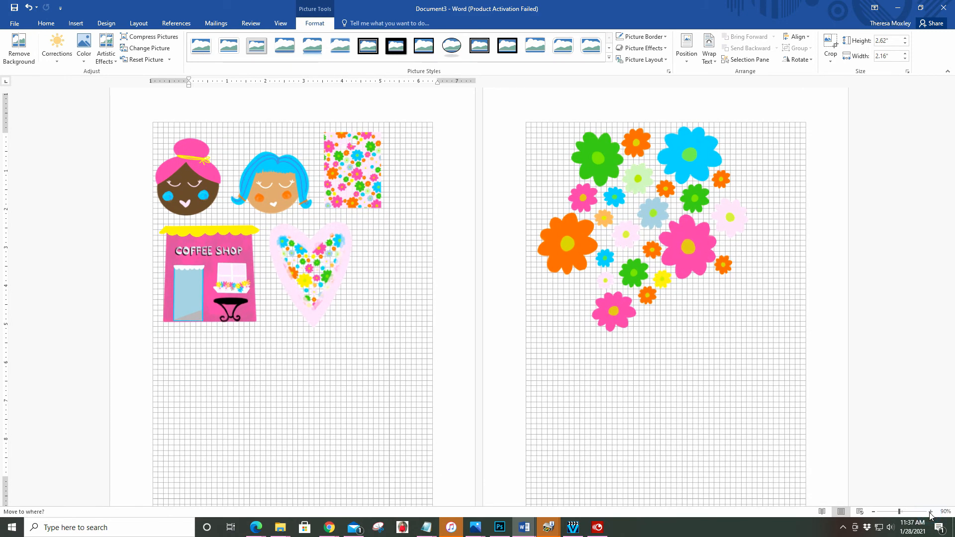
scroll(403, 259, up, 1)
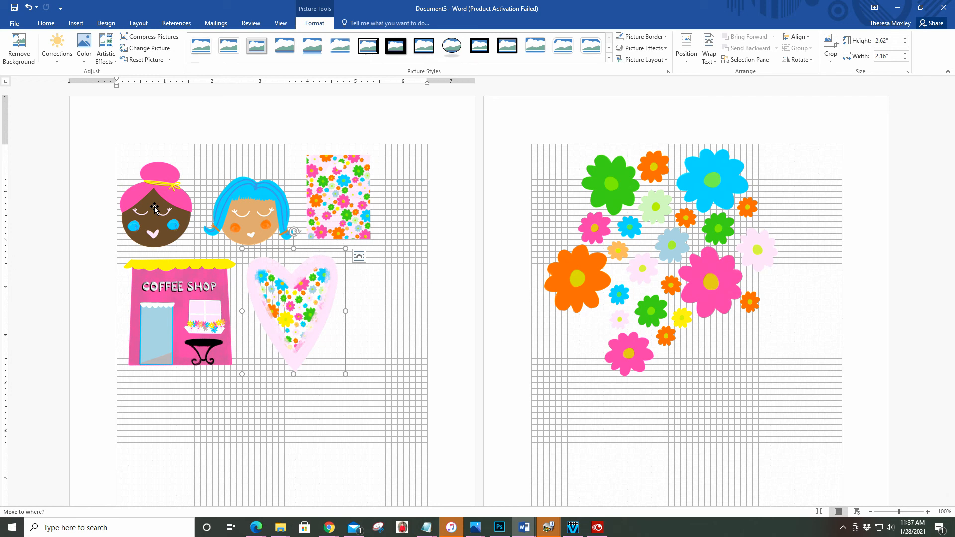
click(342, 196)
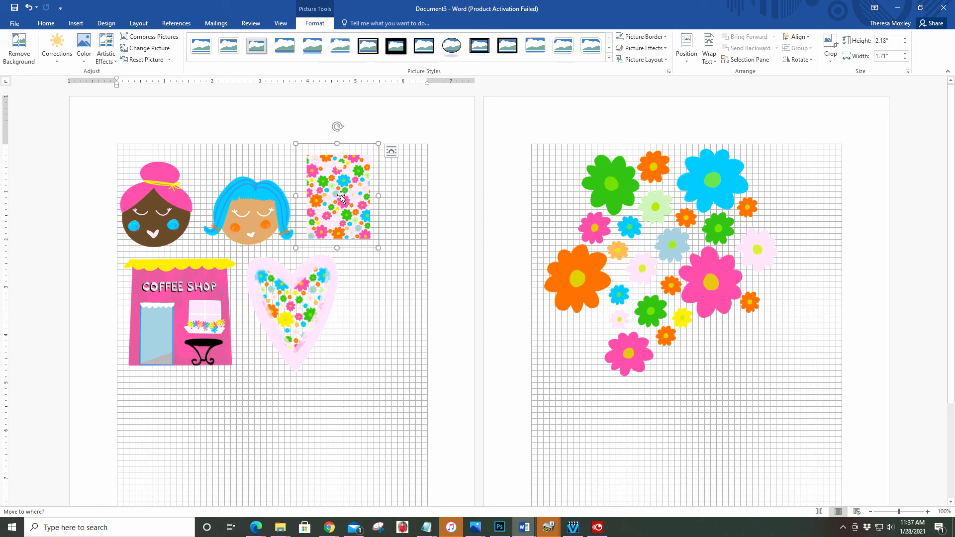
click(377, 248)
drag(377, 248, 402, 270)
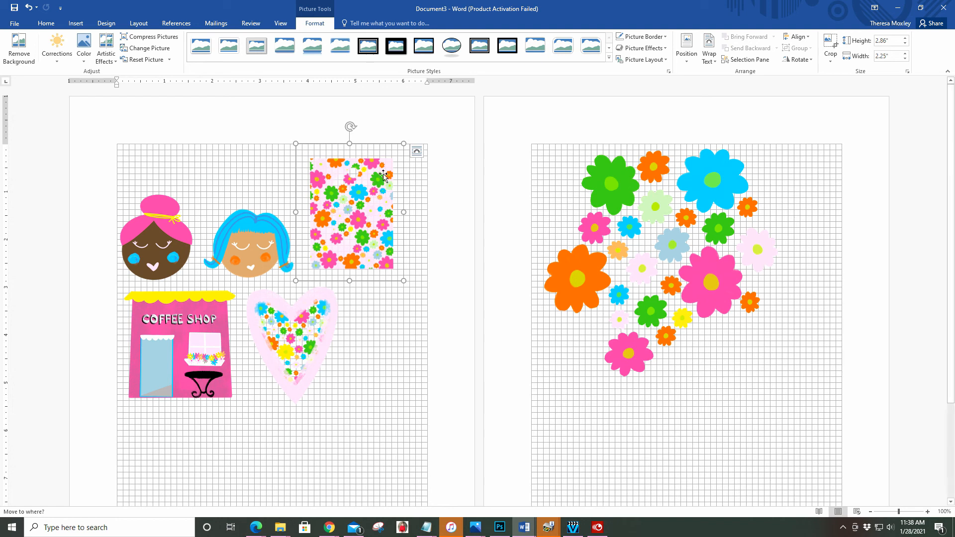
- Enlarge the flower heart proportionally, using the free space beside the coffee shop on the first page
click(300, 346)
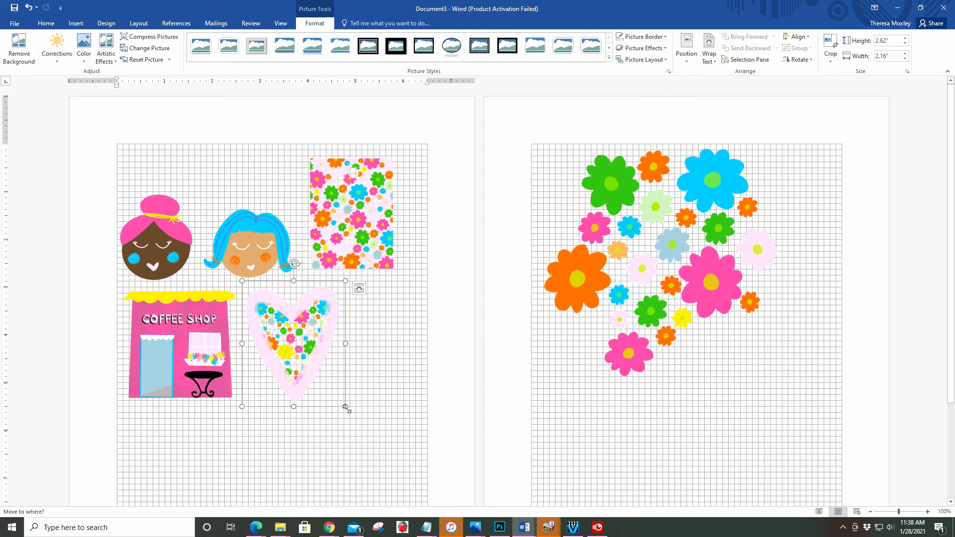
drag(345, 407, 397, 469)
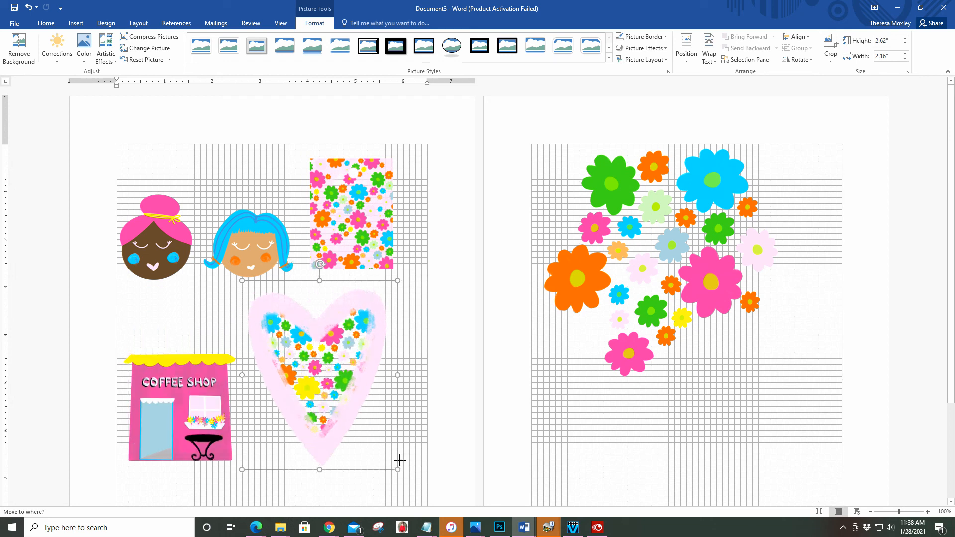